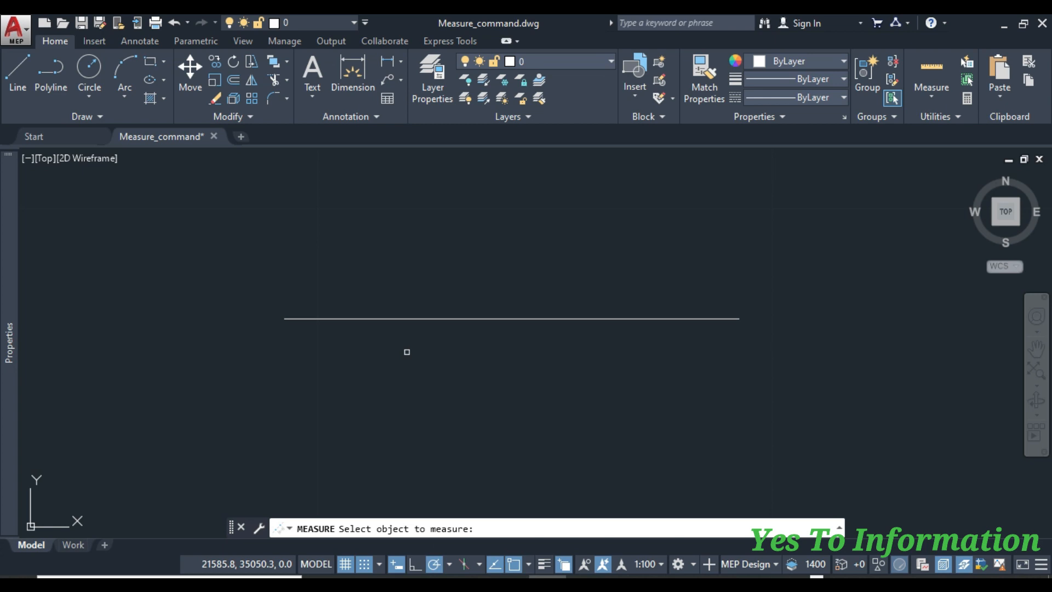
Step: Draw a circle of radius 100 in the empty area beside the start of the horizontal line
{"action": "key", "text": "Escape"}
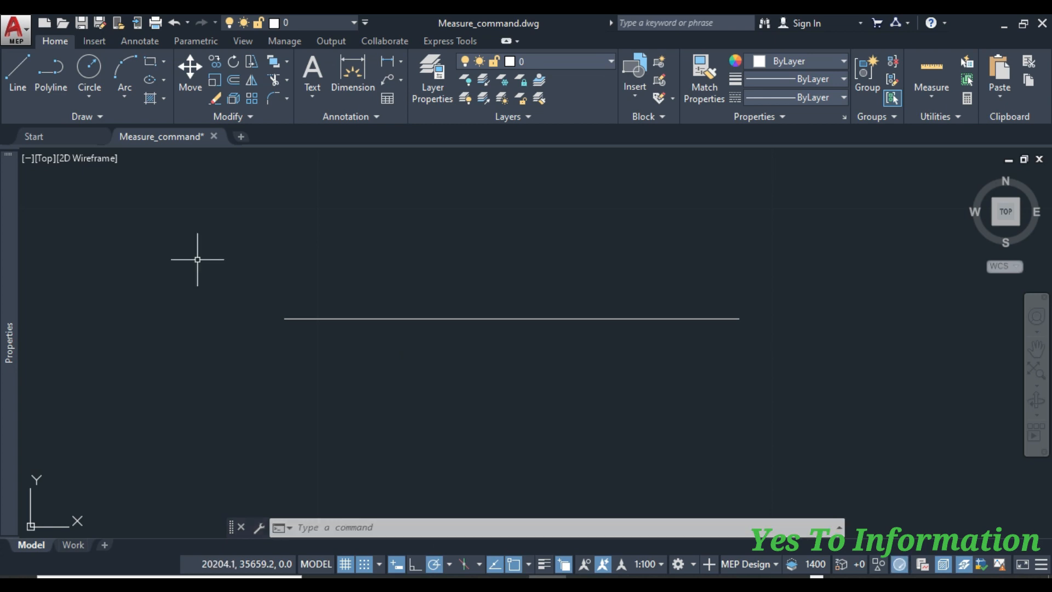
{"action": "left_click", "coordinate": [85, 71]}
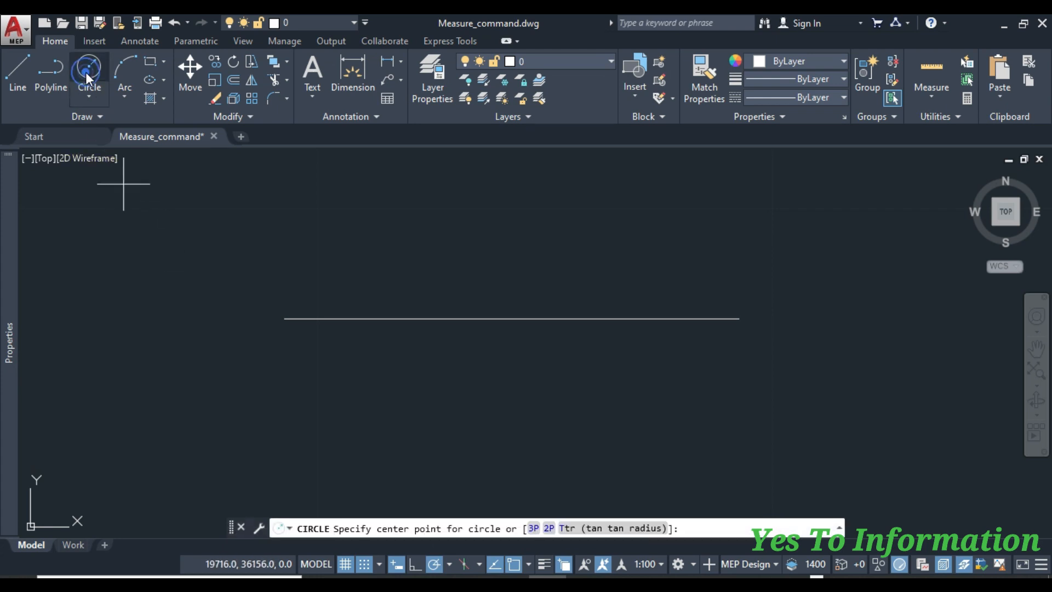
{"action": "left_click", "coordinate": [118, 285]}
{"action": "type", "text": "500"}
{"action": "key", "text": "Return"}
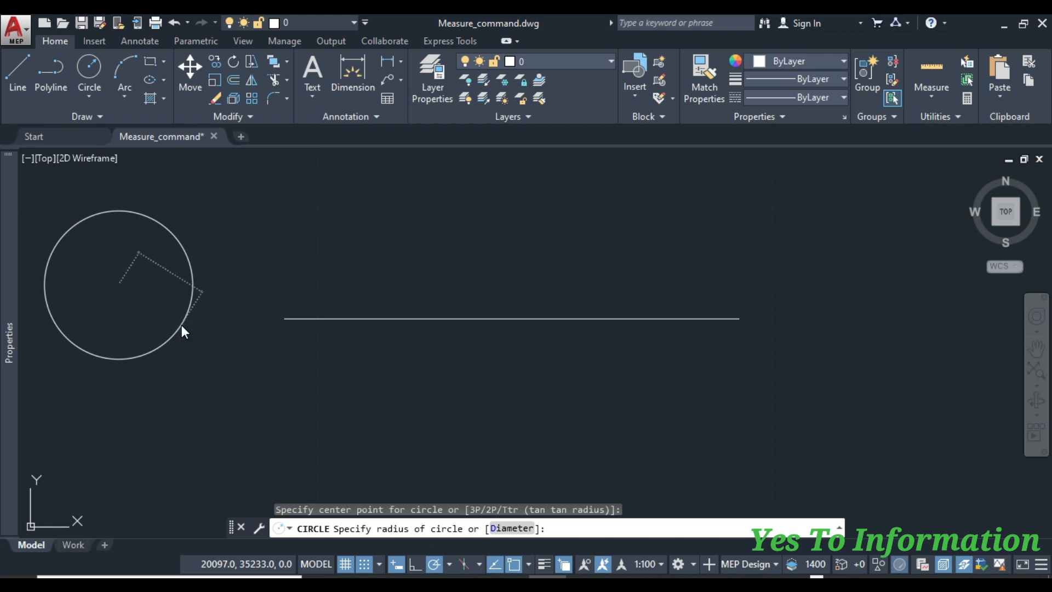
Step: Set the polar tracking increment to 45 degrees and begin a line at the circle's center
{"action": "left_click", "coordinate": [450, 564]}
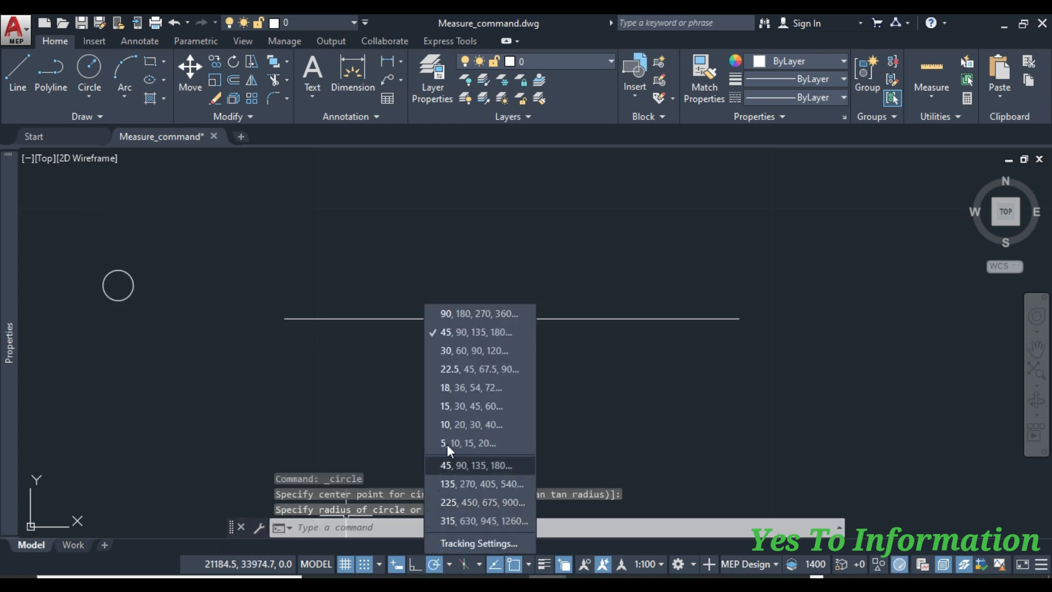
{"action": "left_click", "coordinate": [472, 334]}
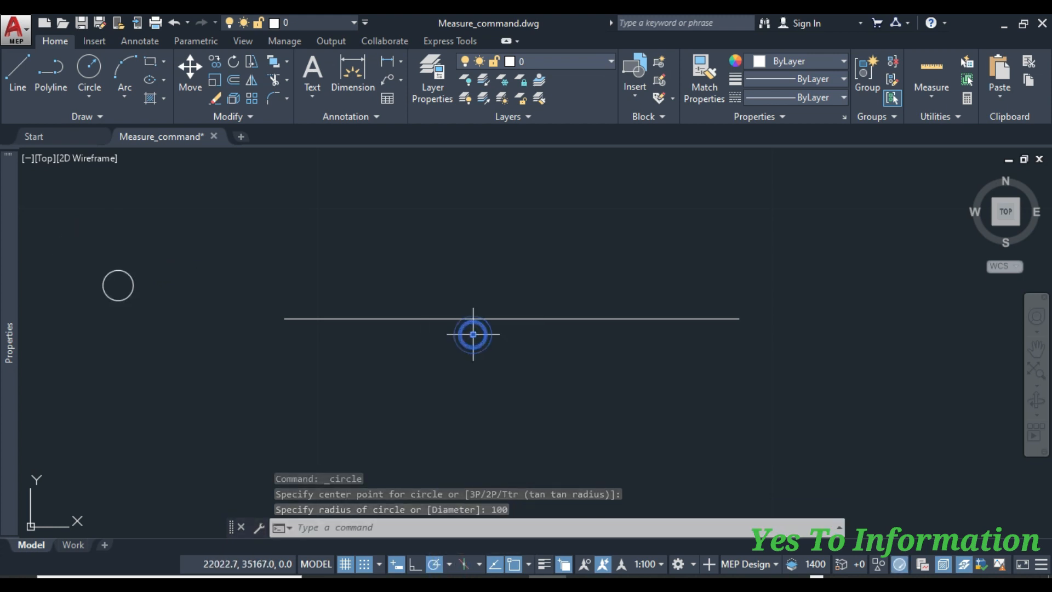
{"action": "left_click", "coordinate": [27, 74]}
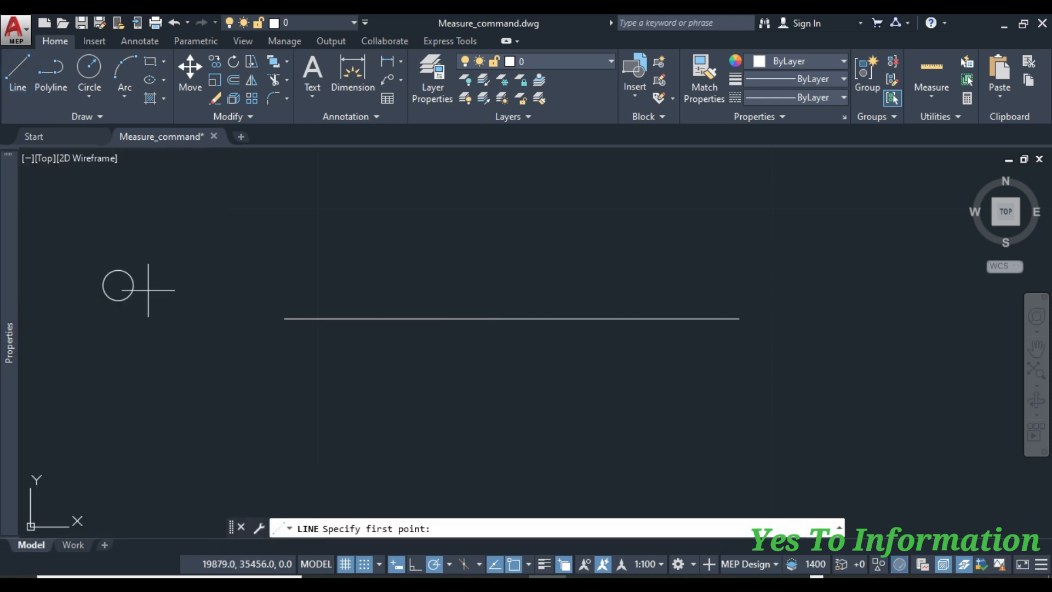
{"action": "left_click", "coordinate": [115, 287]}
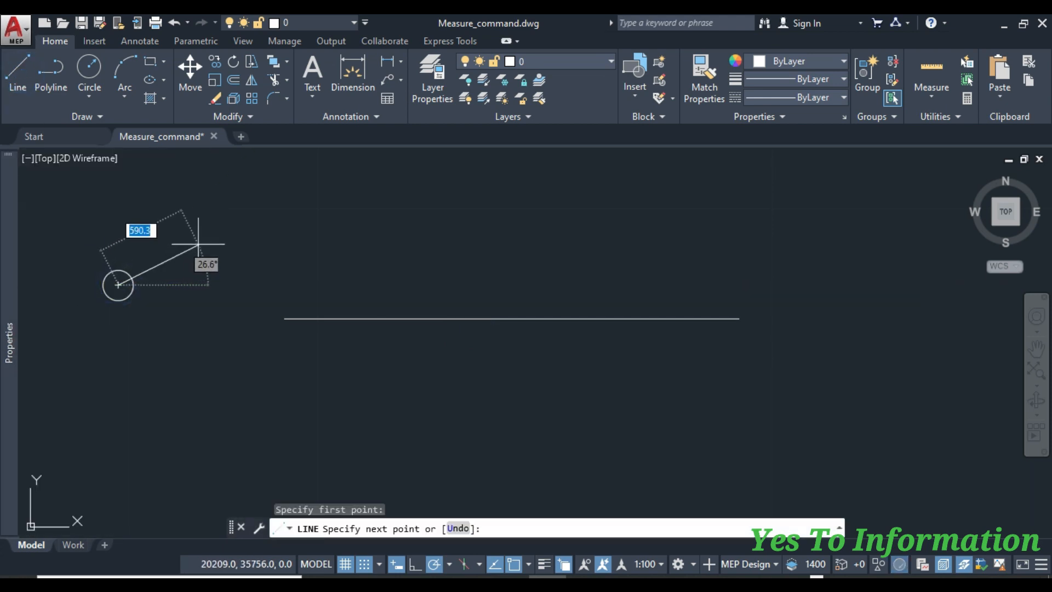
{"action": "type", "text": "45"}
{"action": "key", "text": "Return"}
{"action": "key", "text": "ctrl+z"}
Step: Finish the line from the circle's center with a length of 200 at 45 degrees, up and to the right
{"action": "type", "text": "200"}
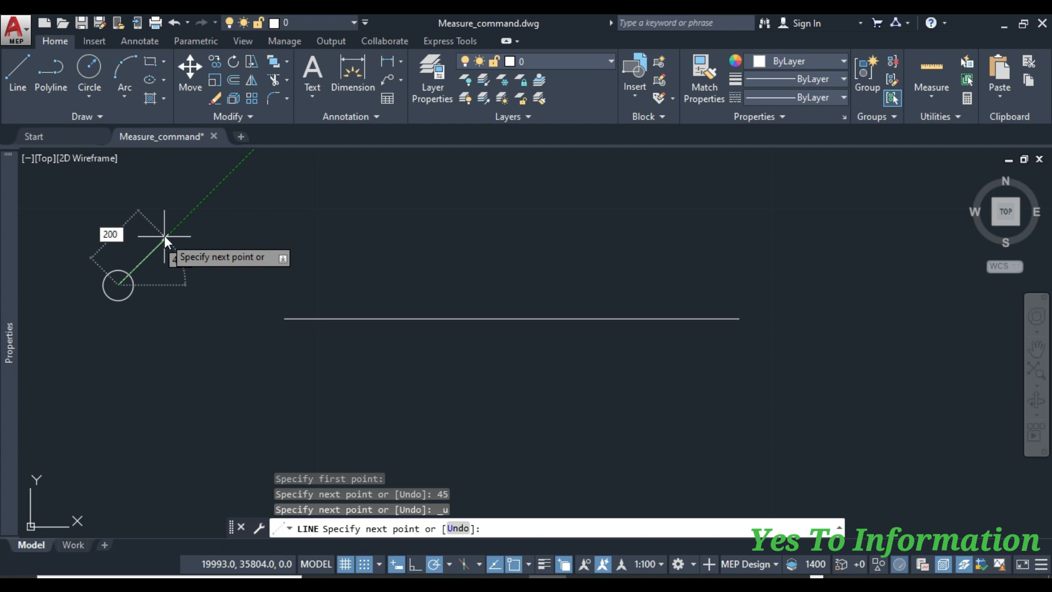
{"action": "key", "text": "Tab"}
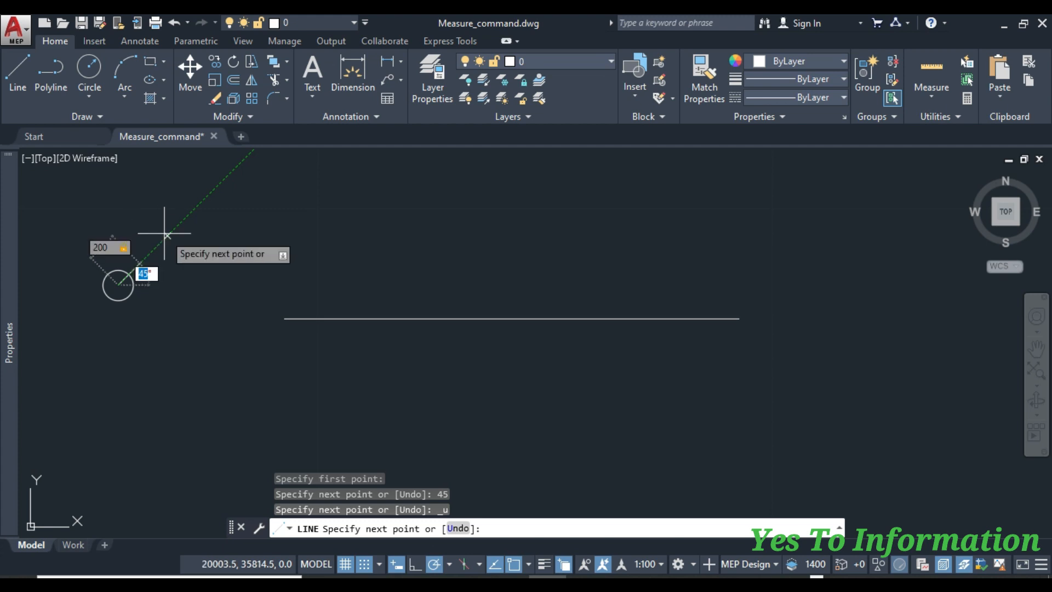
{"action": "key", "text": "Return"}
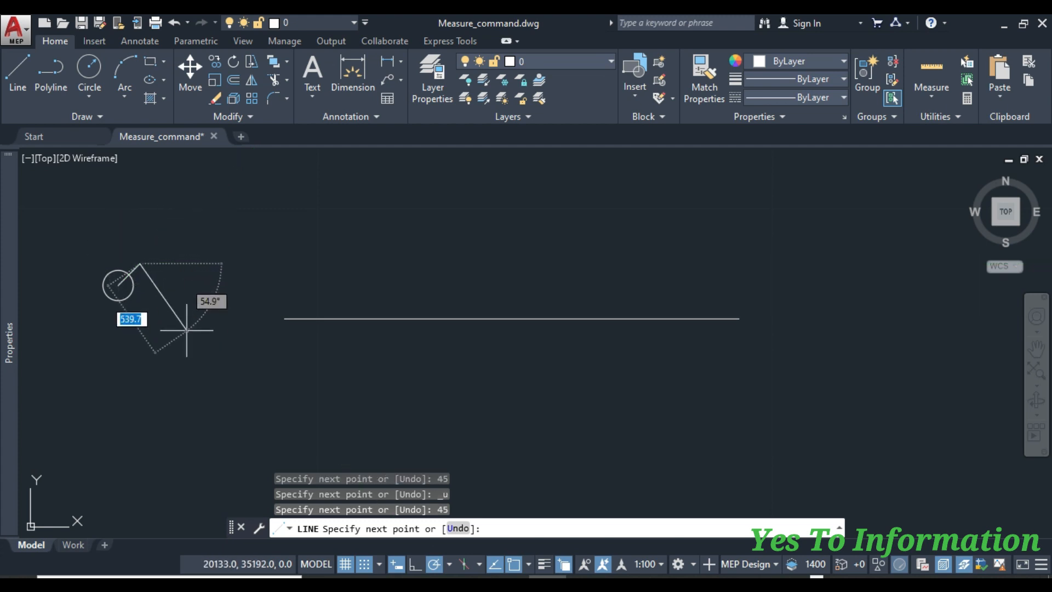
{"action": "key", "text": "Escape"}
Step: Mirror the diagonal line about a vertical axis through the circle's center, keeping the original
{"action": "type", "text": "mi"}
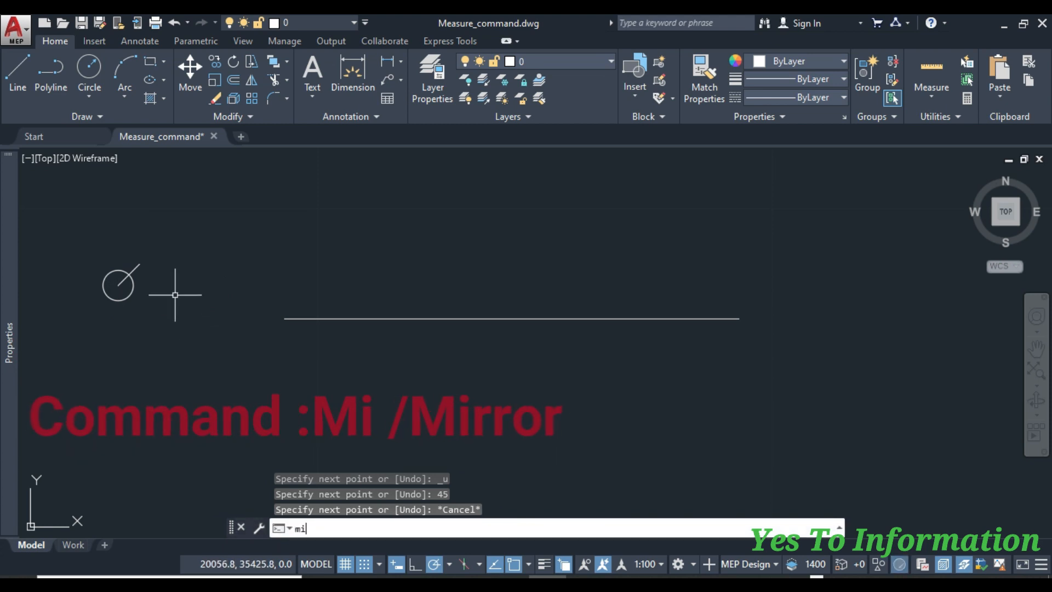
{"action": "key", "text": "Return"}
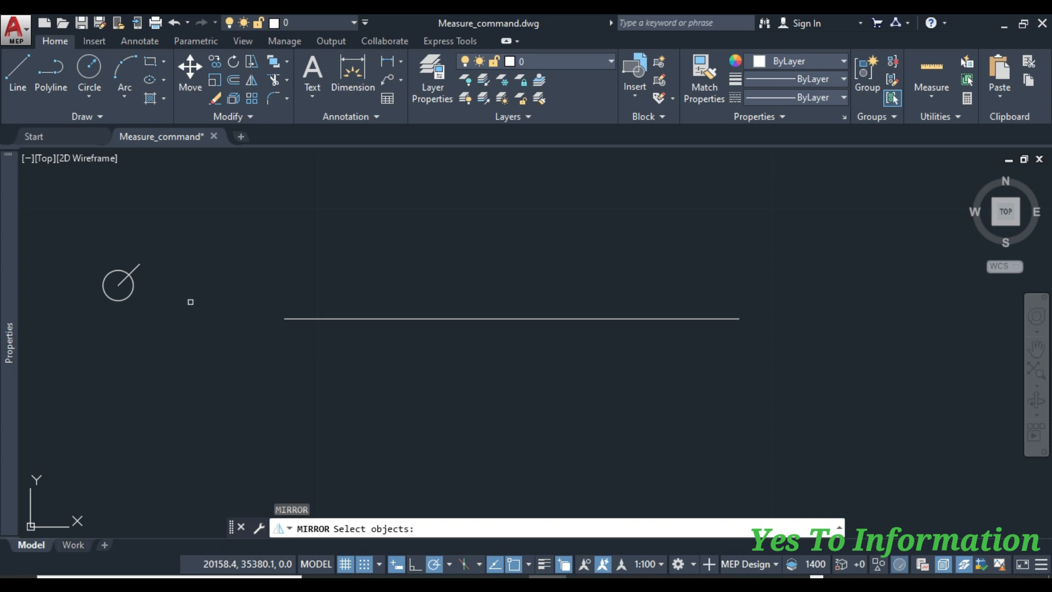
{"action": "left_click", "coordinate": [140, 265]}
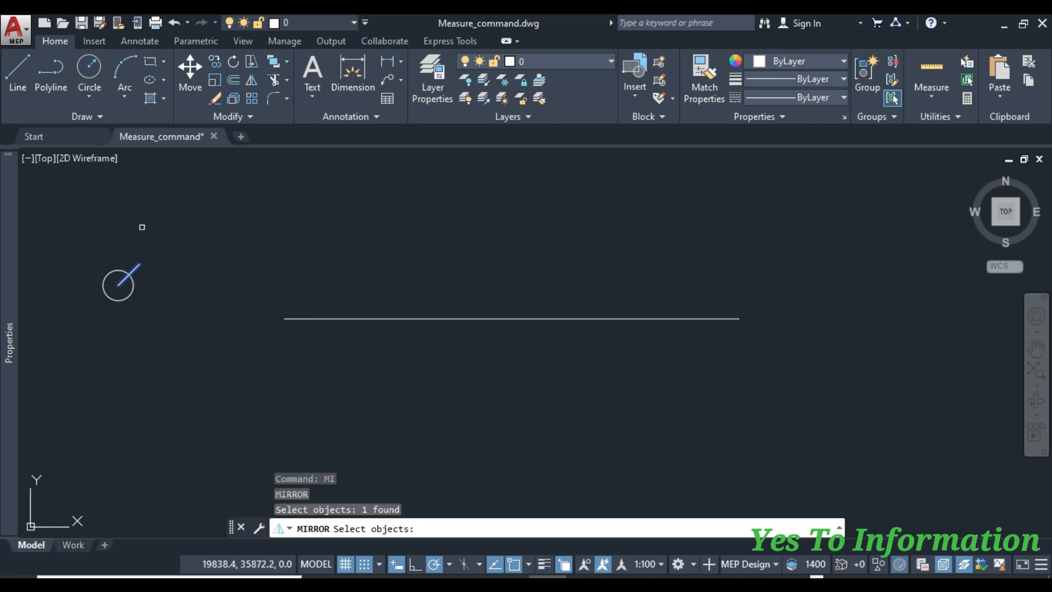
{"action": "key", "text": "Return"}
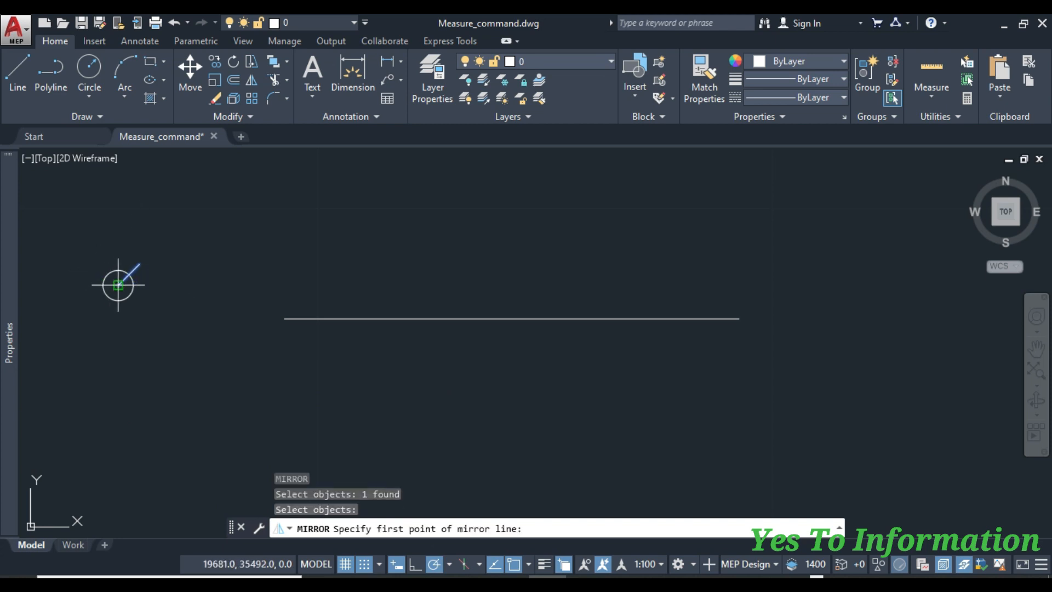
{"action": "left_click", "coordinate": [118, 284]}
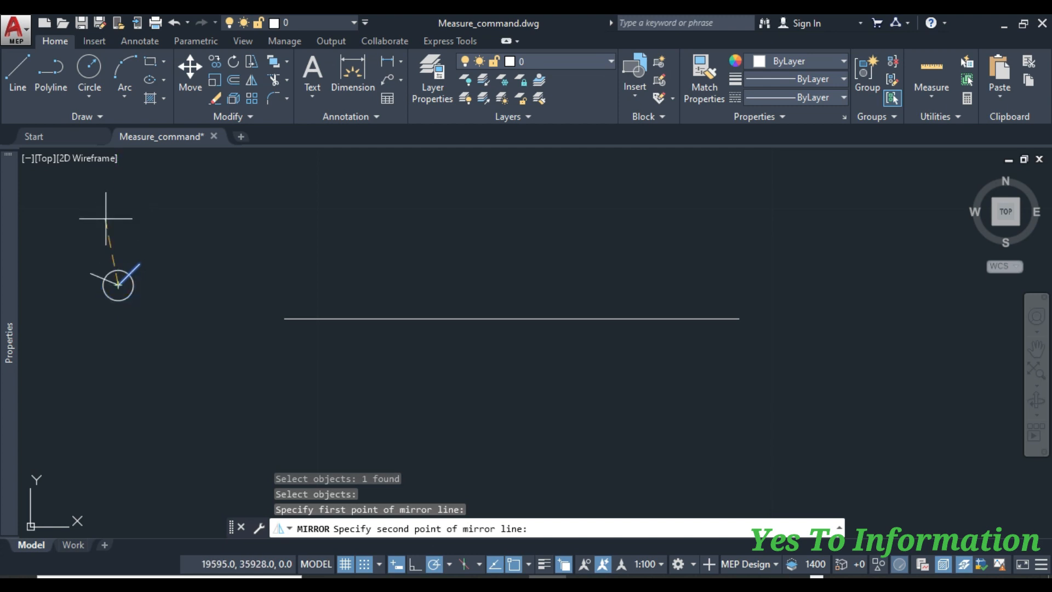
{"action": "left_click", "coordinate": [118, 332]}
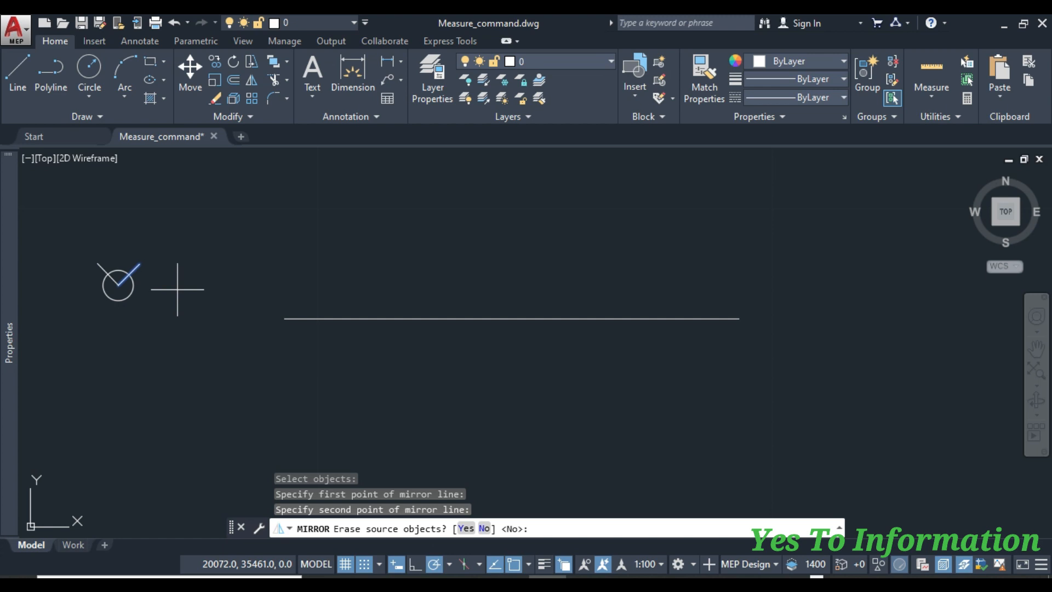
{"action": "key", "text": "Return"}
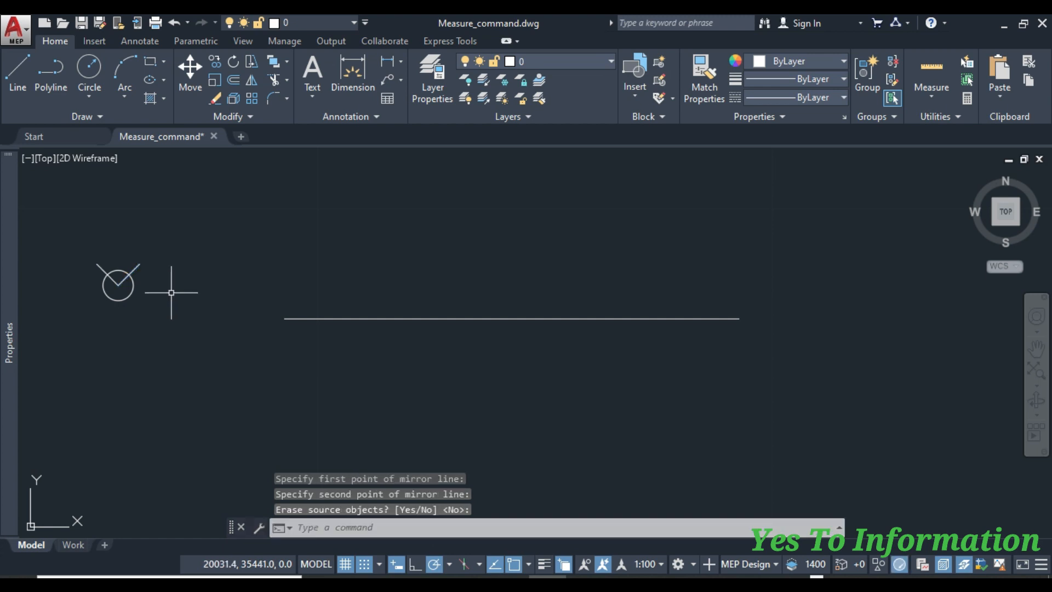
Step: Mirror both diagonal lines about a horizontal axis through the circle's center, keeping the originals
{"action": "left_click", "coordinate": [80, 251]}
{"action": "left_click", "coordinate": [156, 290]}
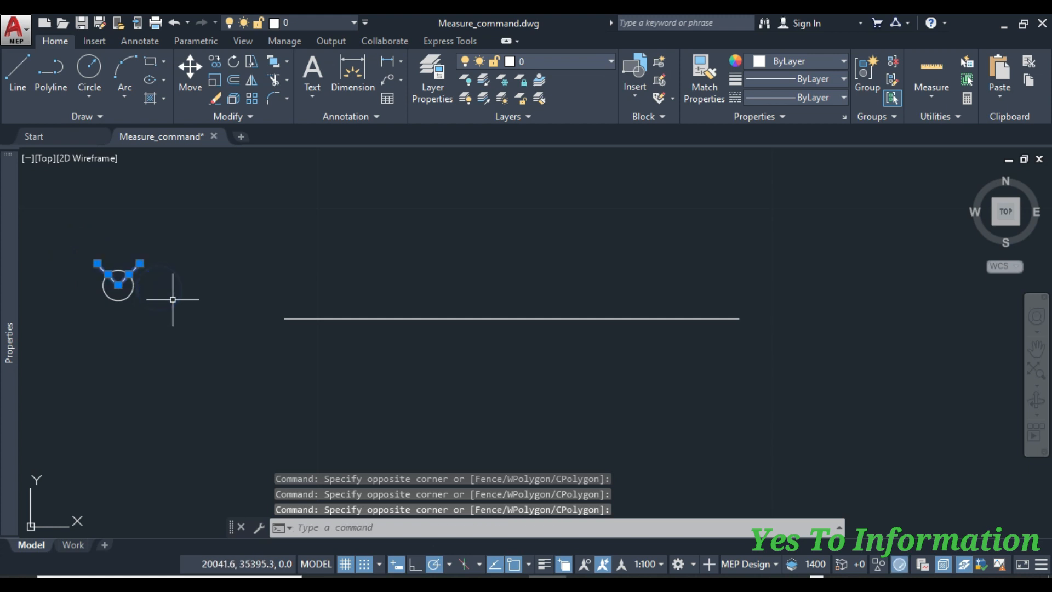
{"action": "type", "text": "mi"}
{"action": "key", "text": "Return"}
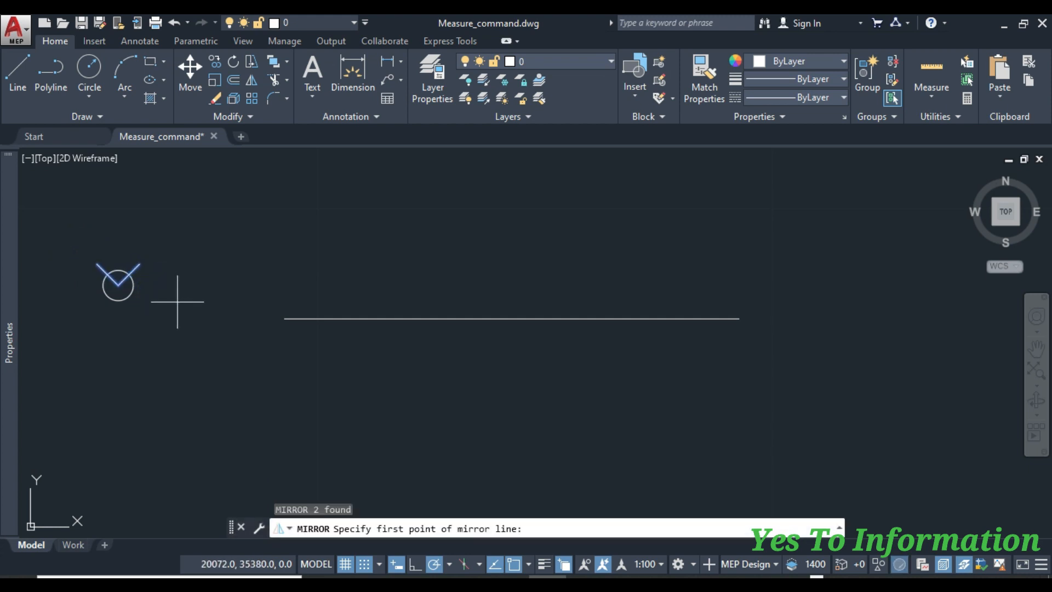
{"action": "left_click", "coordinate": [118, 285]}
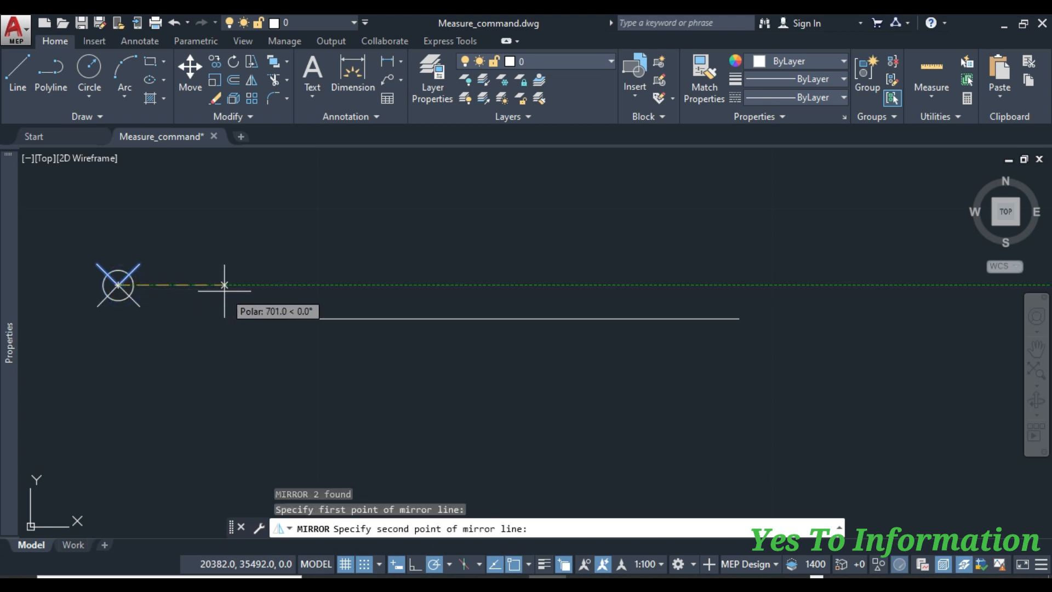
{"action": "left_click", "coordinate": [177, 284]}
{"action": "key", "text": "Return"}
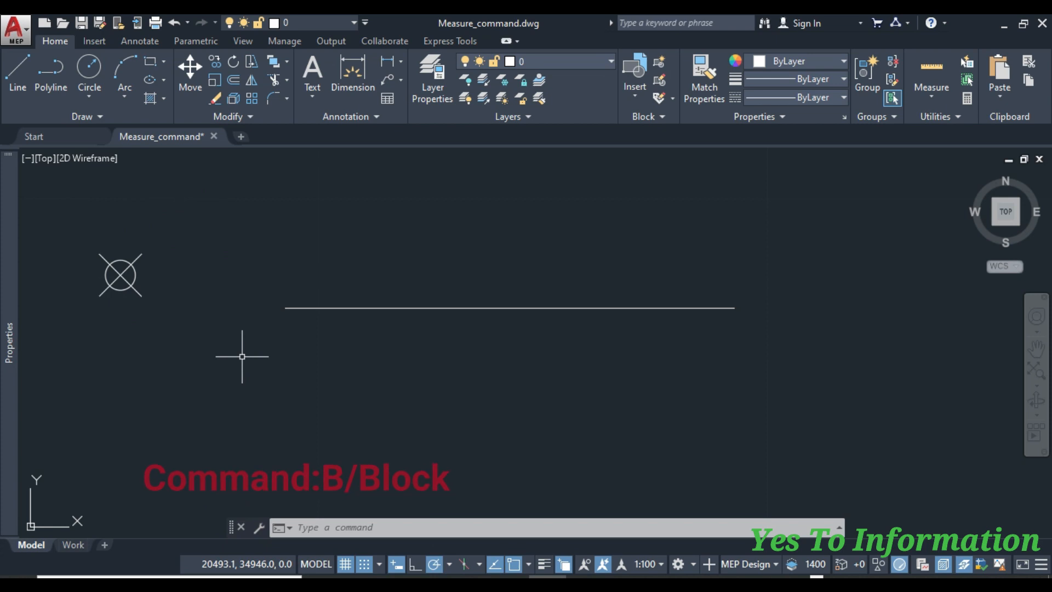
Step: Begin a block definition named Point with its base point at the circle's center
{"action": "type", "text": "block"}
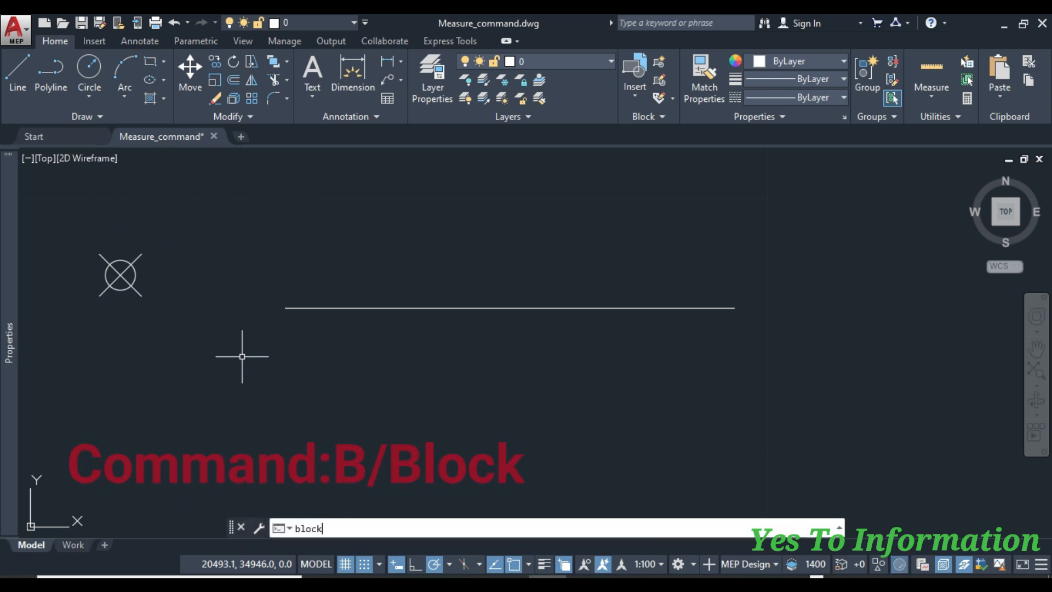
{"action": "key", "text": "Return"}
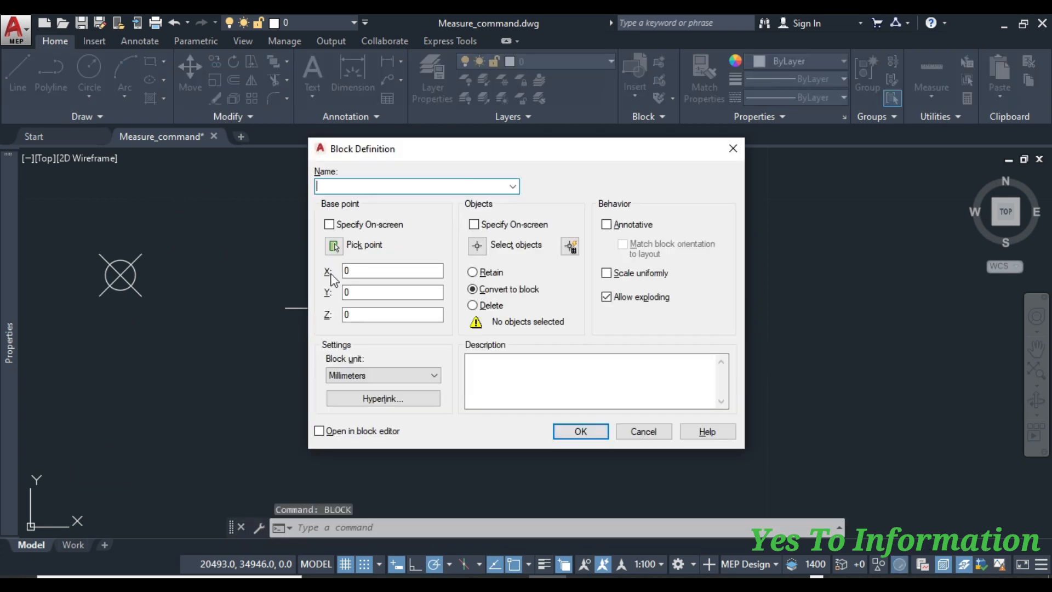
{"action": "left_click_drag", "start_coordinate": [436, 148], "coordinate": [429, 118]}
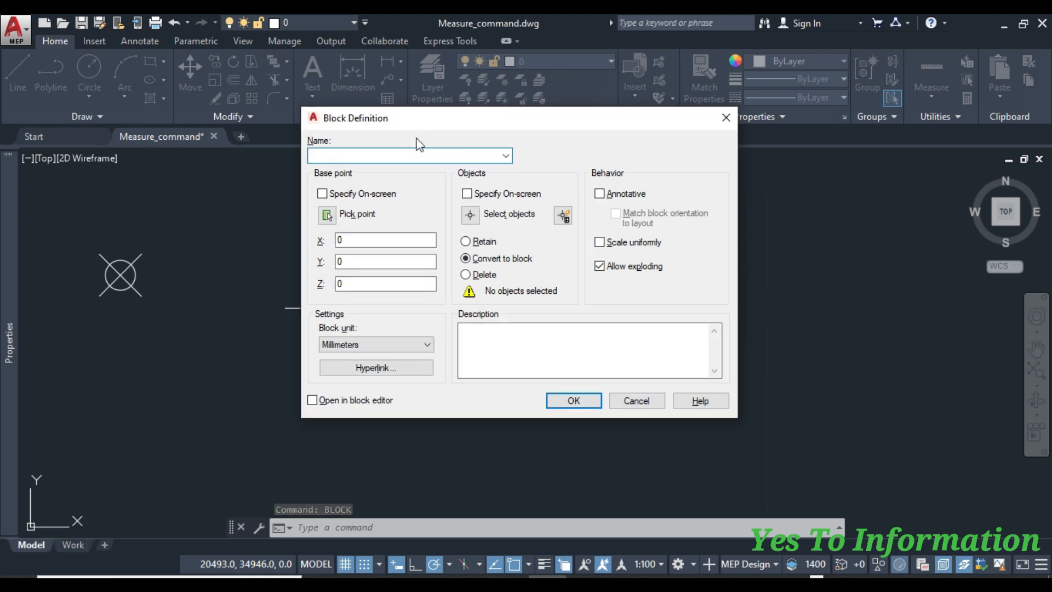
{"action": "left_click", "coordinate": [376, 154]}
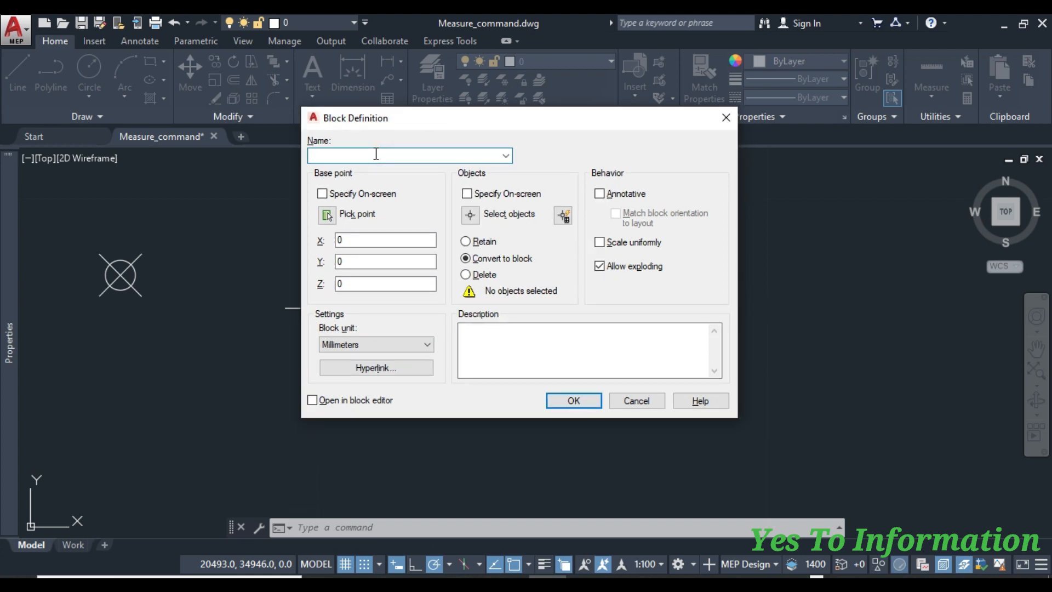
{"action": "type", "text": "Point"}
{"action": "left_click", "coordinate": [327, 215]}
{"action": "left_click", "coordinate": [328, 216]}
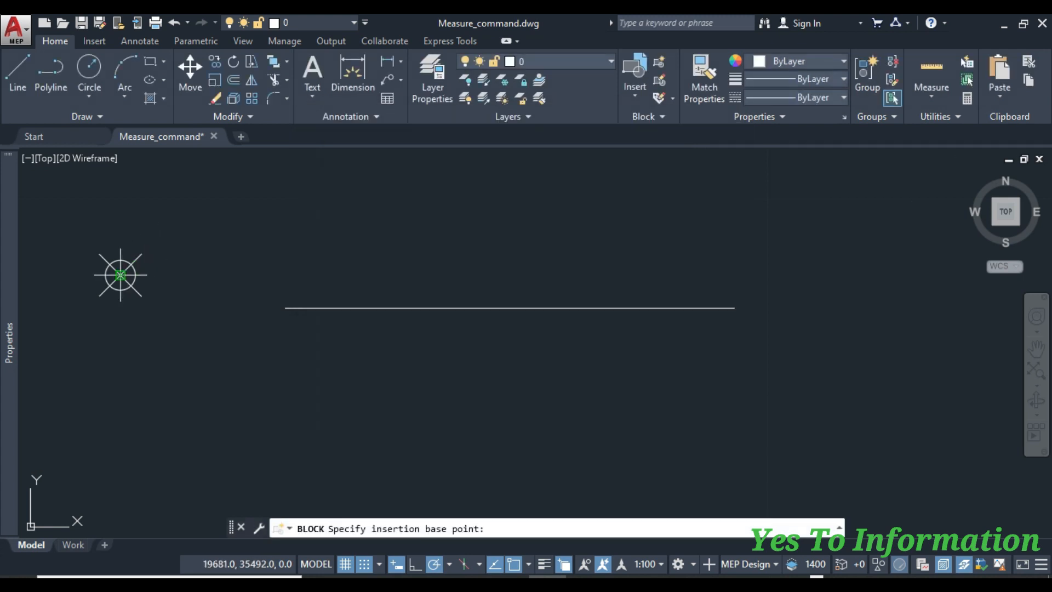
{"action": "left_click", "coordinate": [120, 274]}
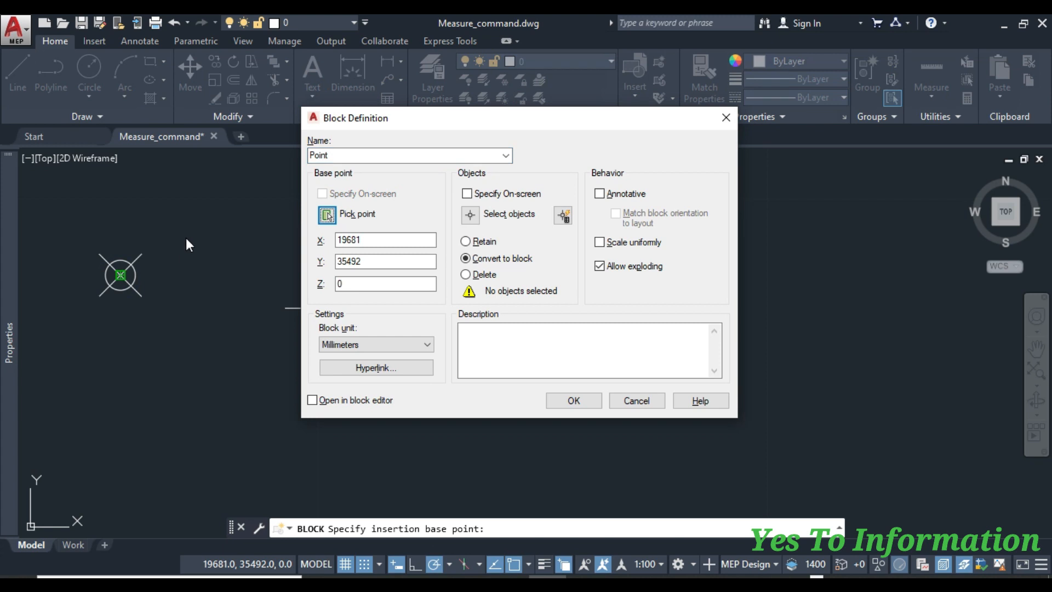
Step: Convert the circle and its four diagonal lines into the Point block and check that it selects as one object
{"action": "left_click", "coordinate": [472, 217]}
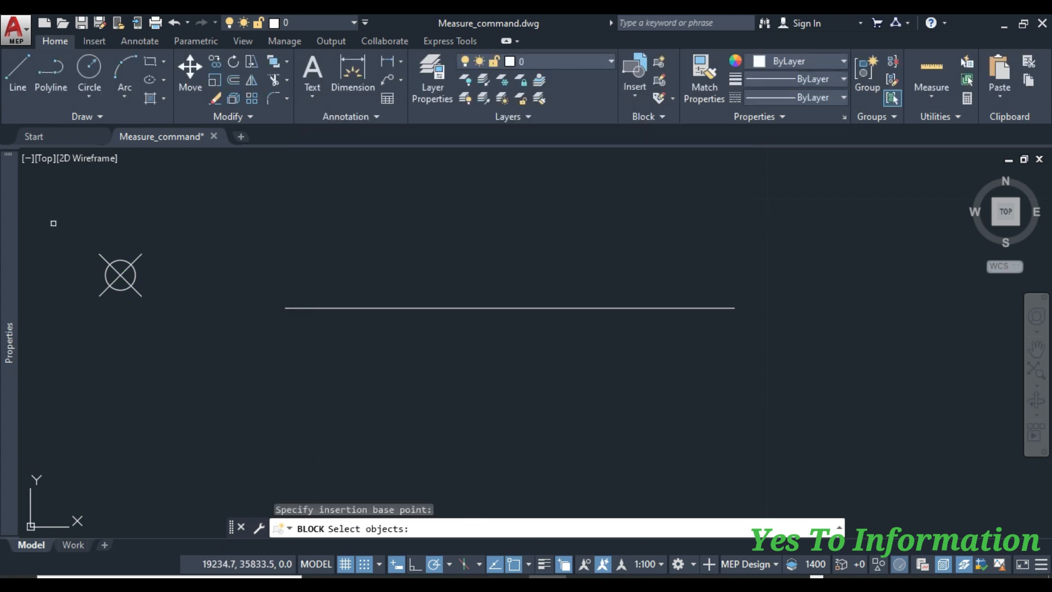
{"action": "left_click", "coordinate": [53, 220]}
{"action": "left_click", "coordinate": [191, 348]}
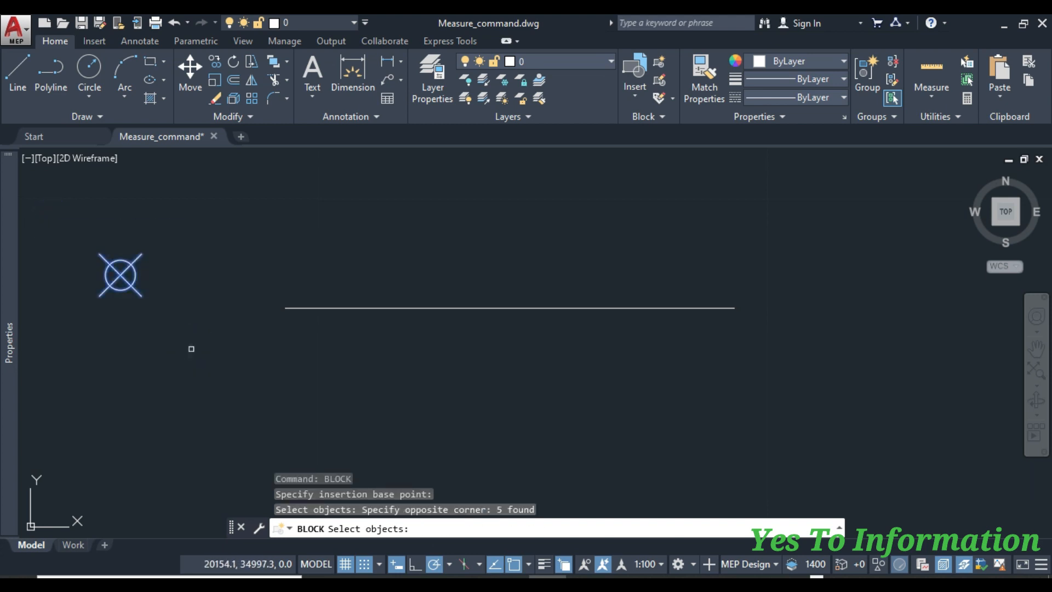
{"action": "key", "text": "Return"}
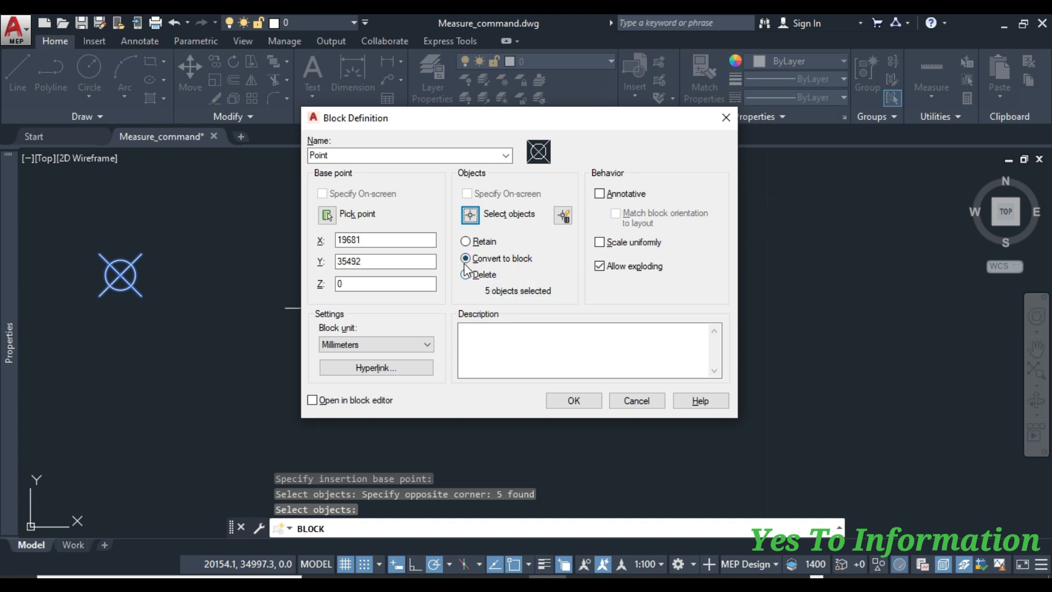
{"action": "left_click", "coordinate": [575, 401]}
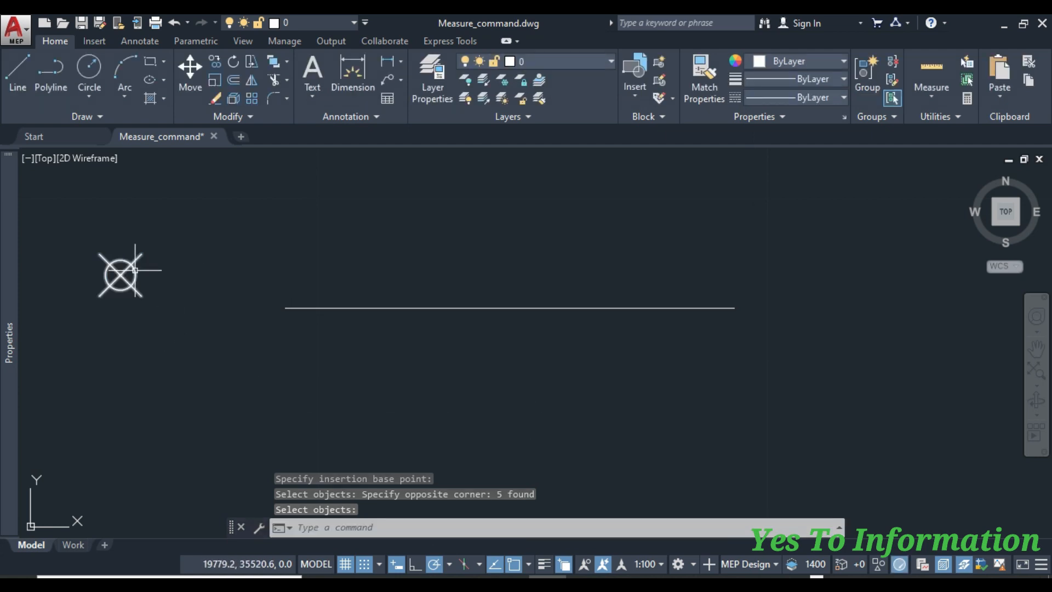
{"action": "left_click", "coordinate": [135, 270]}
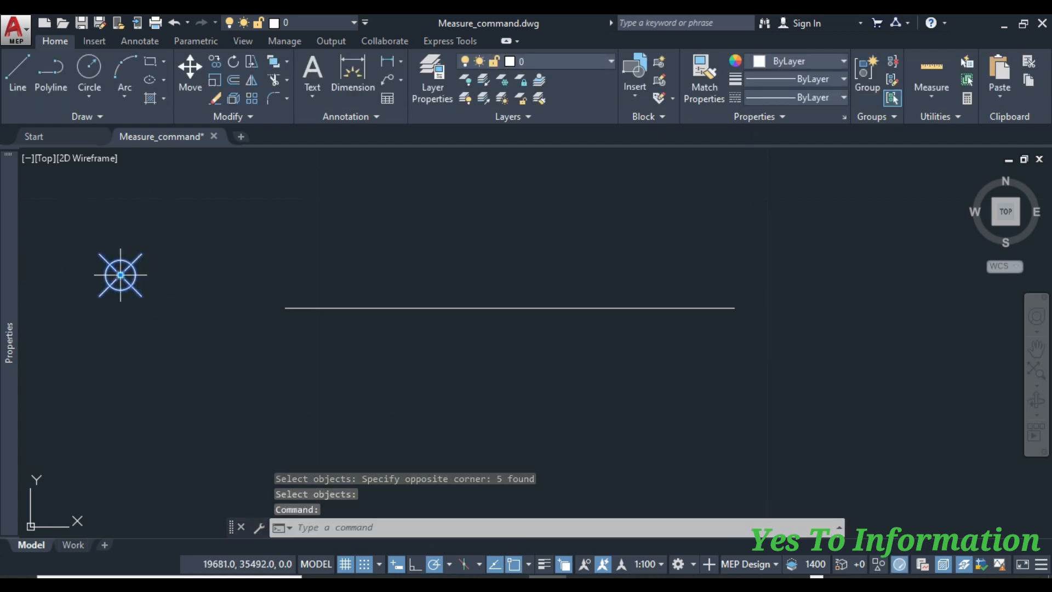
{"action": "key", "text": "Escape"}
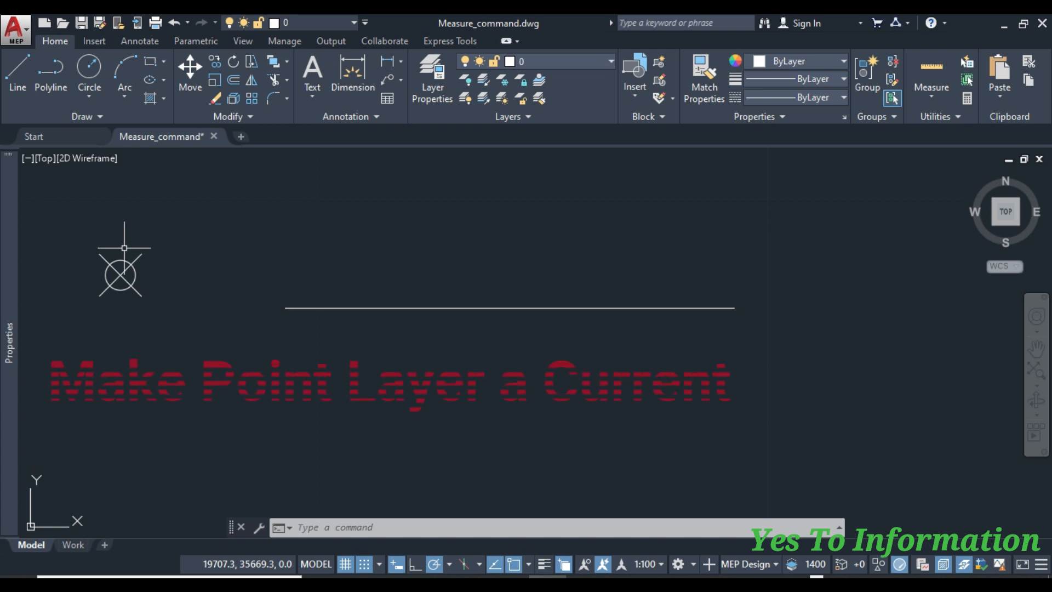
Step: Make the Points layer current
{"action": "left_click", "coordinate": [609, 59]}
{"action": "left_click", "coordinate": [543, 196]}
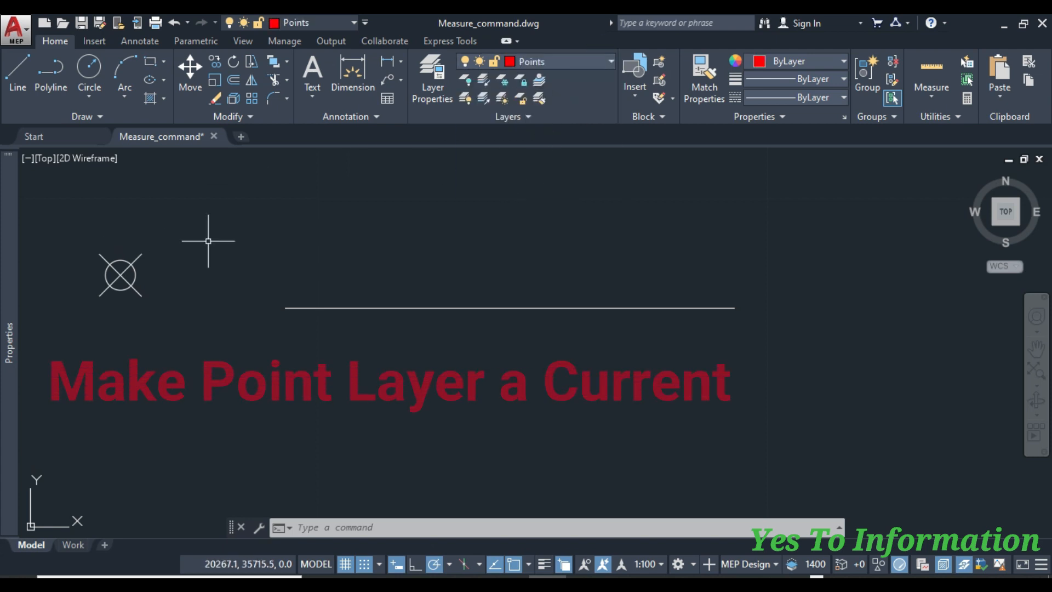
Step: Place the Point block along the horizontal line with the Measure command, aligned with the line, at a segment length of 500
{"action": "left_click", "coordinate": [100, 115]}
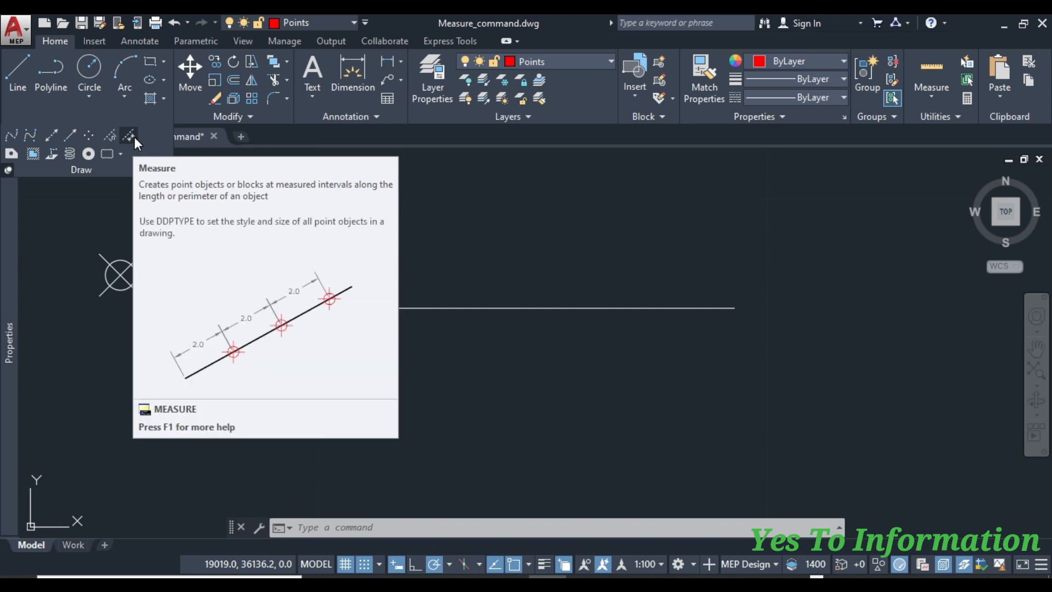
{"action": "type", "text": "measure"}
{"action": "key", "text": "Return"}
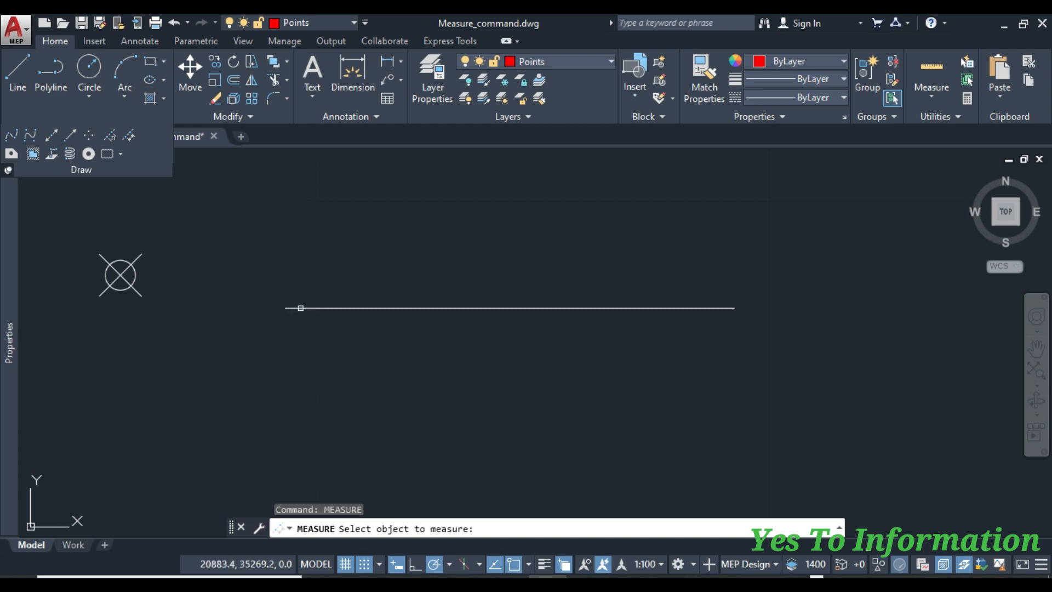
{"action": "left_click", "coordinate": [300, 308]}
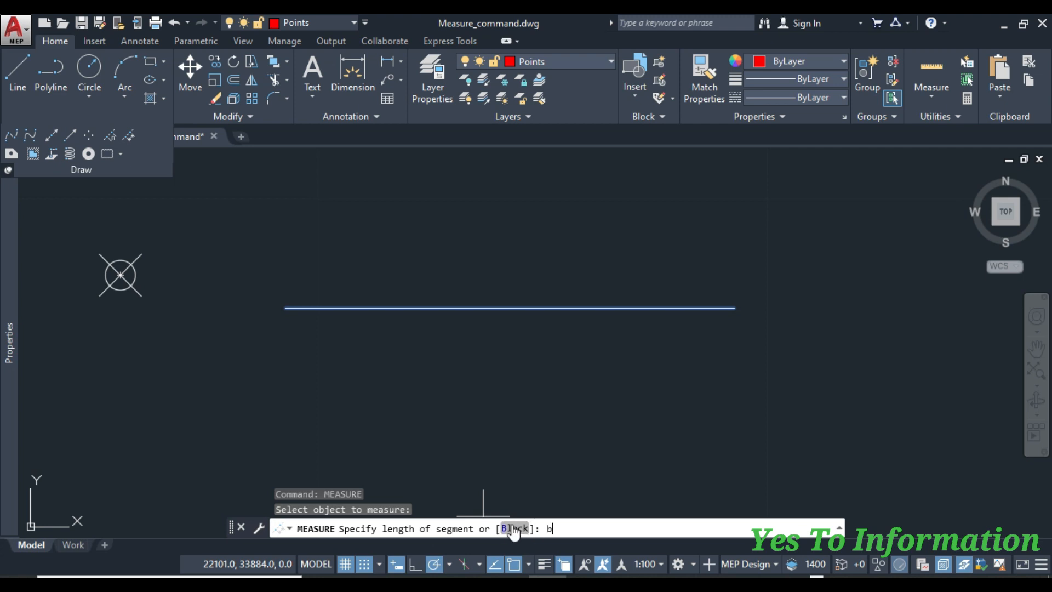
{"action": "key", "text": "Return"}
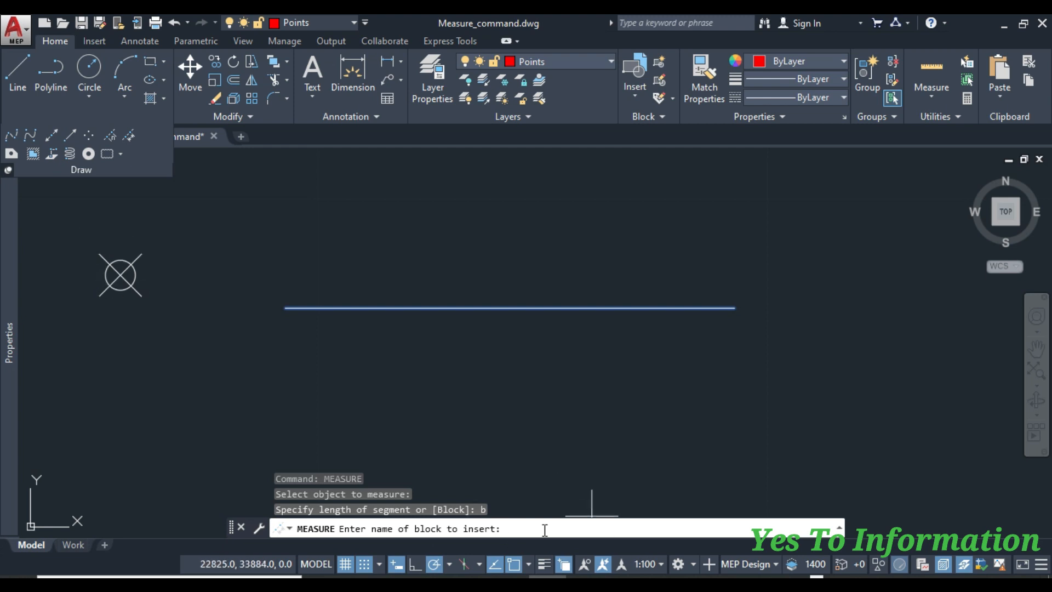
{"action": "type", "text": "point"}
{"action": "key", "text": "Return"}
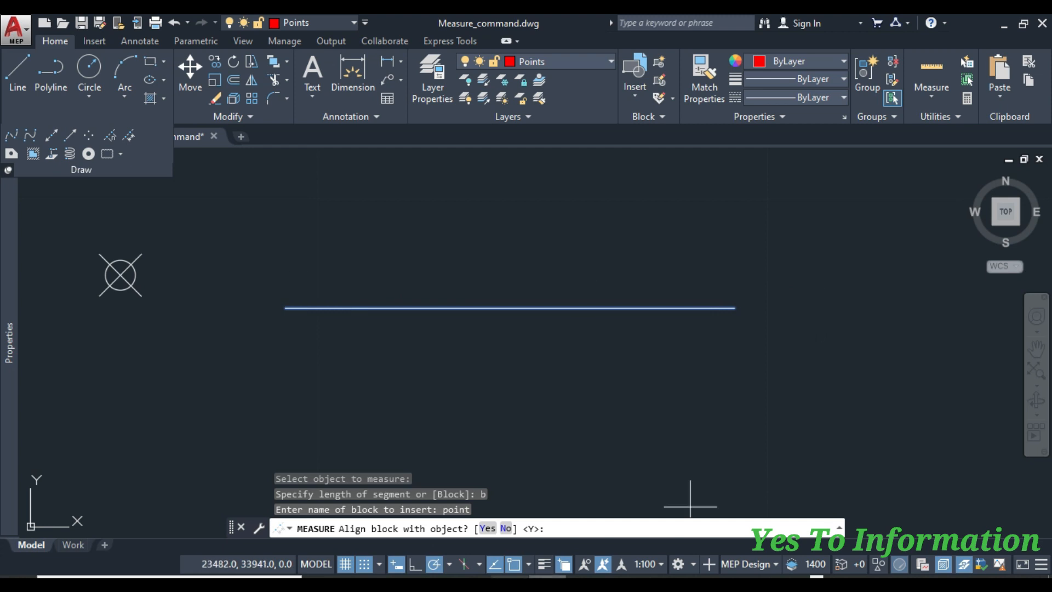
{"action": "left_click", "coordinate": [566, 524]}
{"action": "key", "text": "Return"}
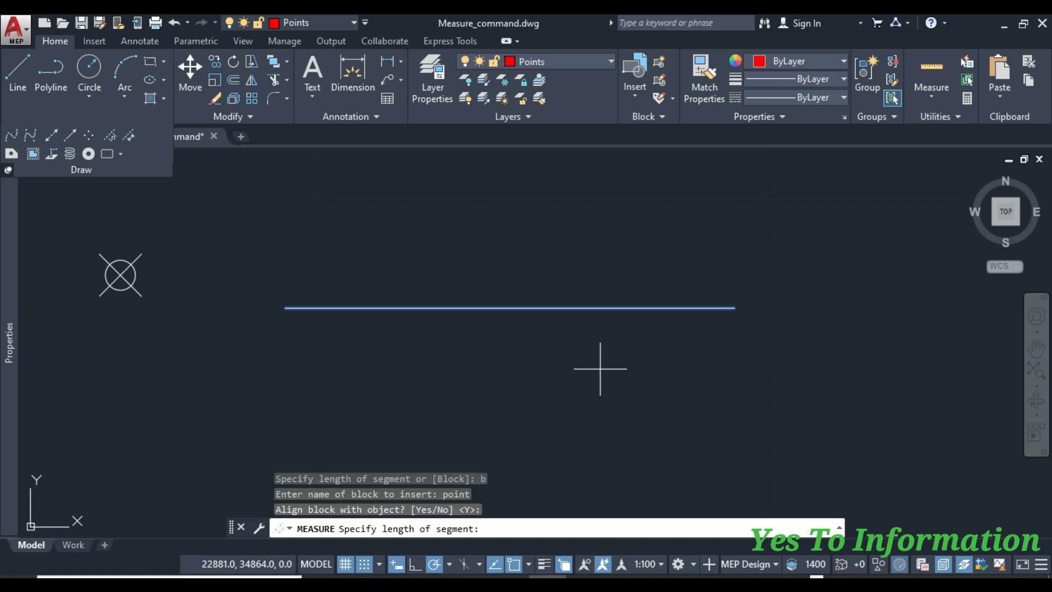
{"action": "type", "text": "500"}
{"action": "key", "text": "Return"}
Step: Dimension the distance from the line's start point to the first marker, placing the dimension above the line
{"action": "left_click", "coordinate": [358, 67]}
{"action": "key", "text": "Escape"}
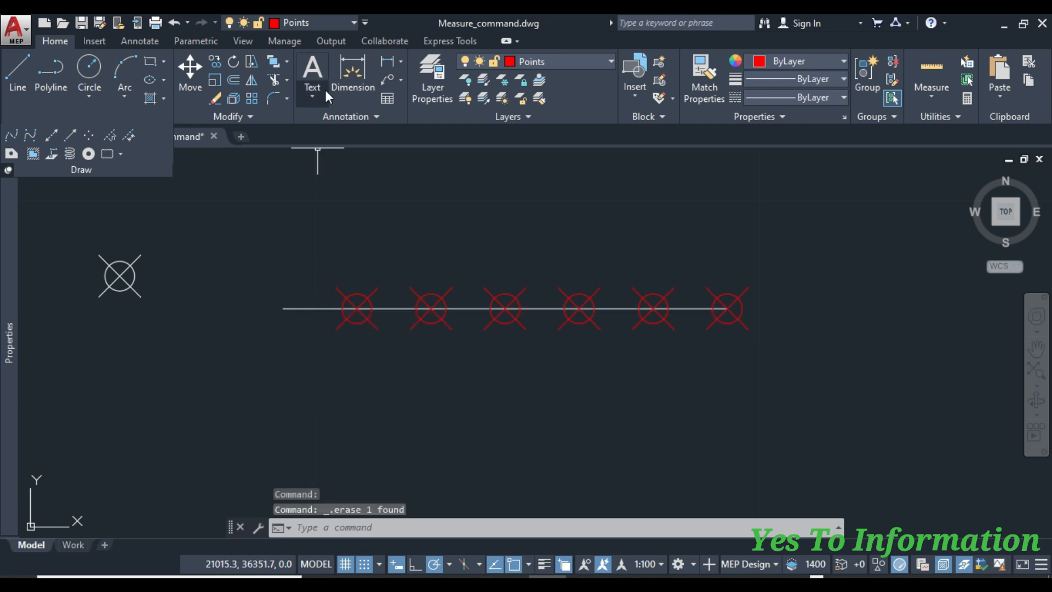
{"action": "left_click", "coordinate": [352, 74]}
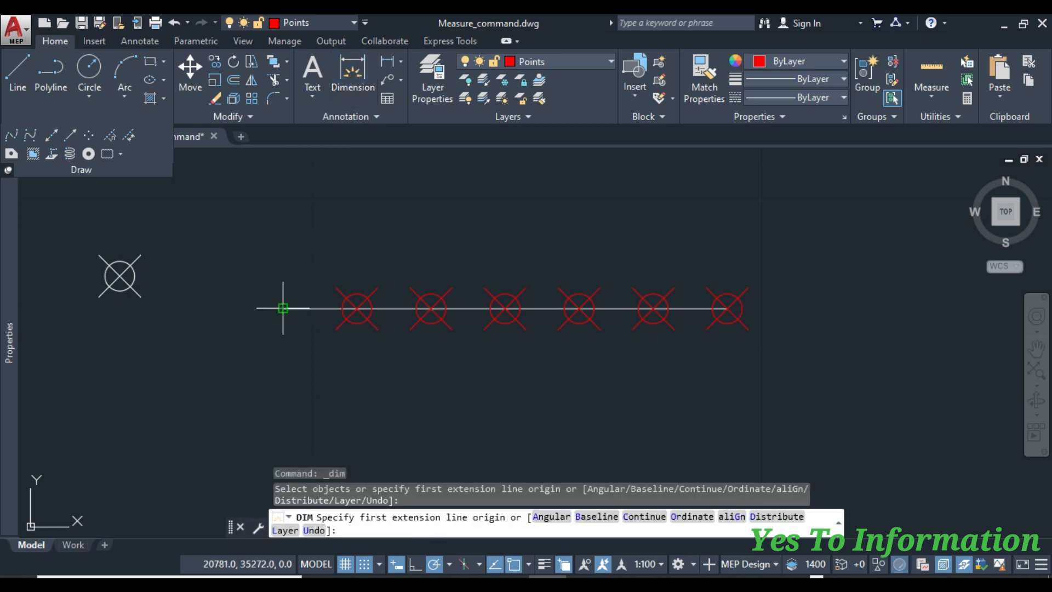
{"action": "left_click", "coordinate": [282, 307]}
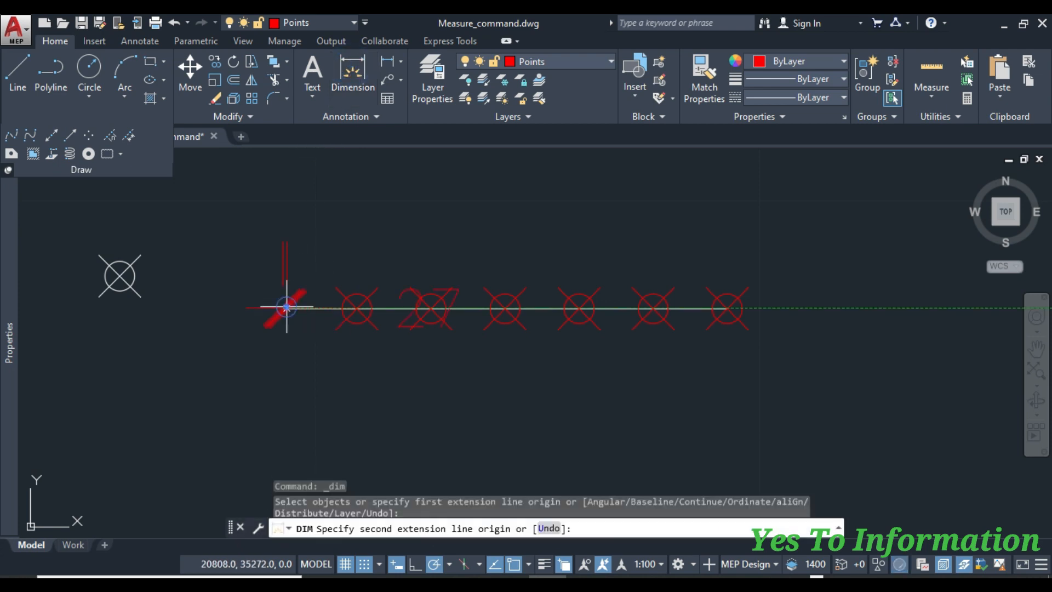
{"action": "left_click", "coordinate": [357, 308]}
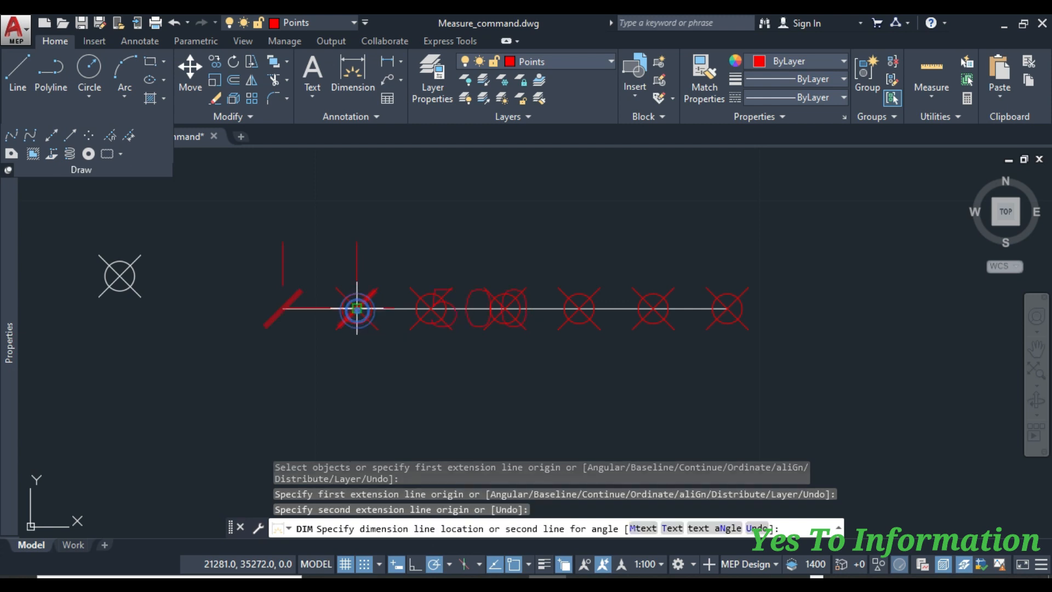
{"action": "left_click", "coordinate": [357, 225]}
Step: Dimension the spacing between the first and second markers, placing the dimension below the line
{"action": "left_click", "coordinate": [353, 70]}
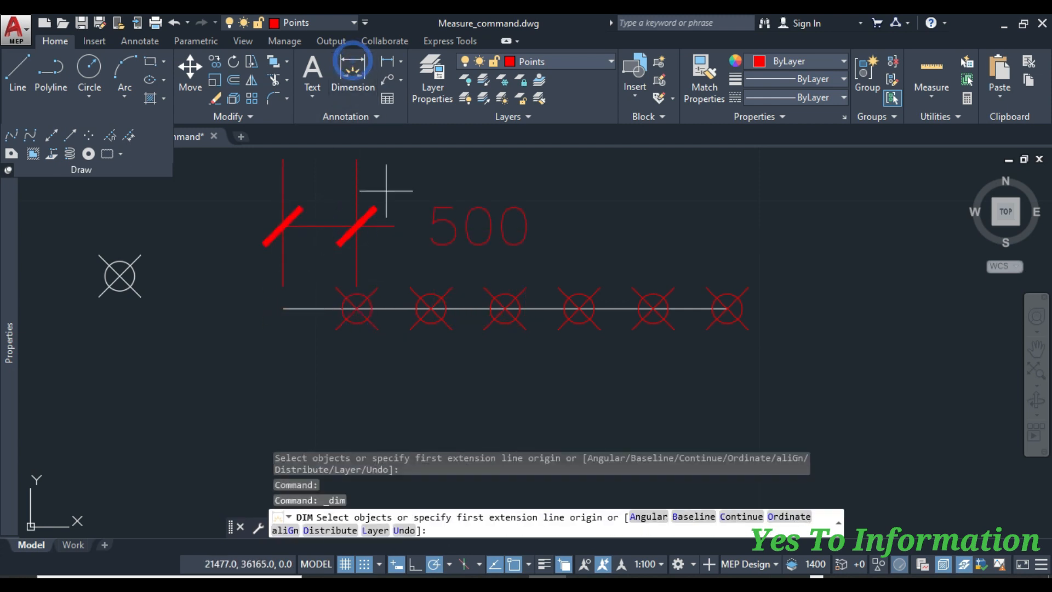
{"action": "left_click", "coordinate": [357, 308]}
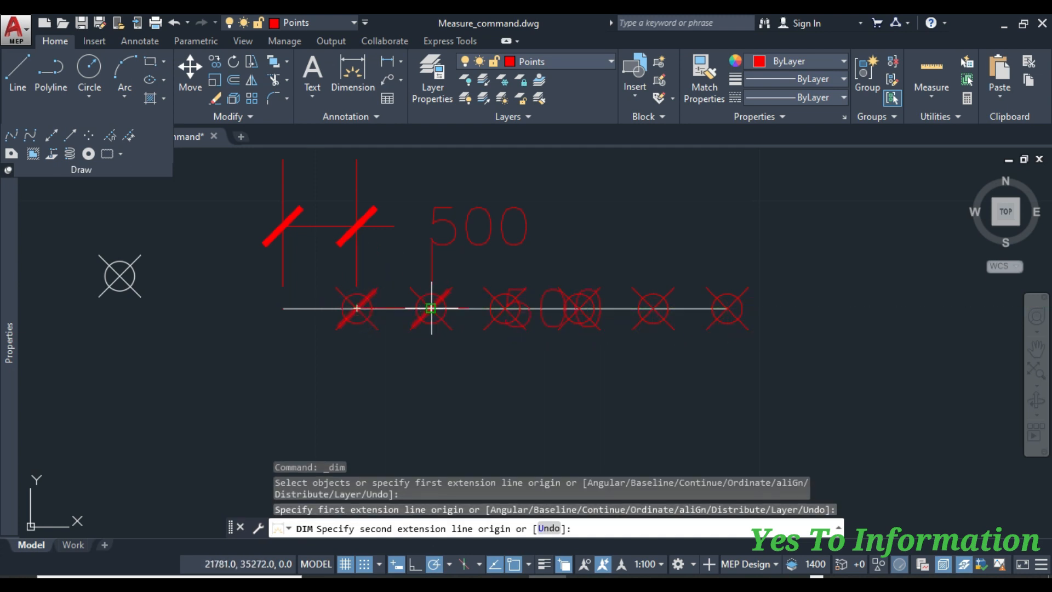
{"action": "left_click", "coordinate": [431, 308]}
{"action": "left_click", "coordinate": [427, 375]}
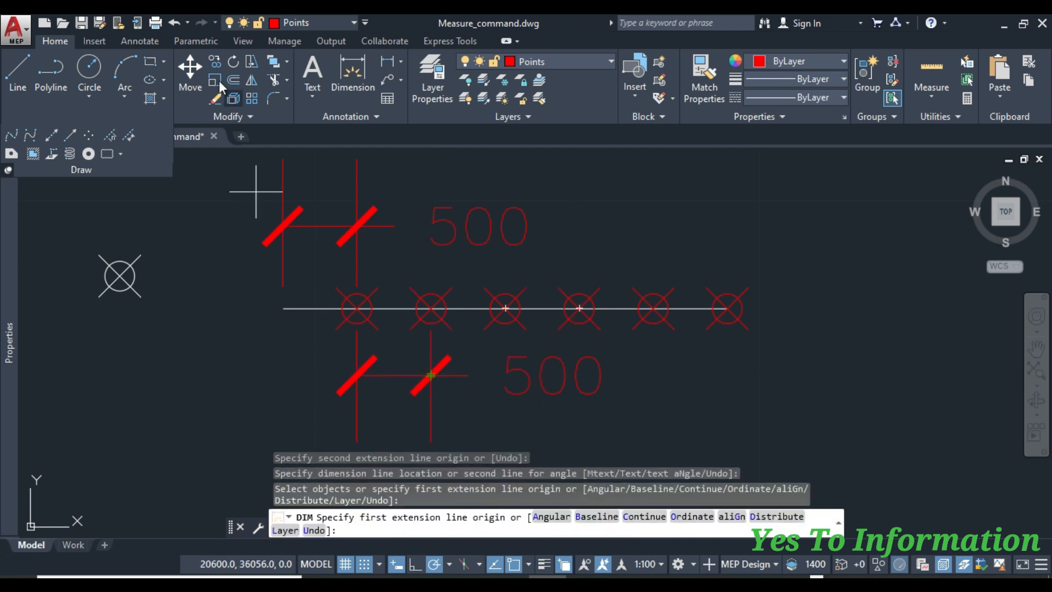
Step: Dimension the spacing between the last two markers above the line and end the dimension command
{"action": "left_click", "coordinate": [354, 77]}
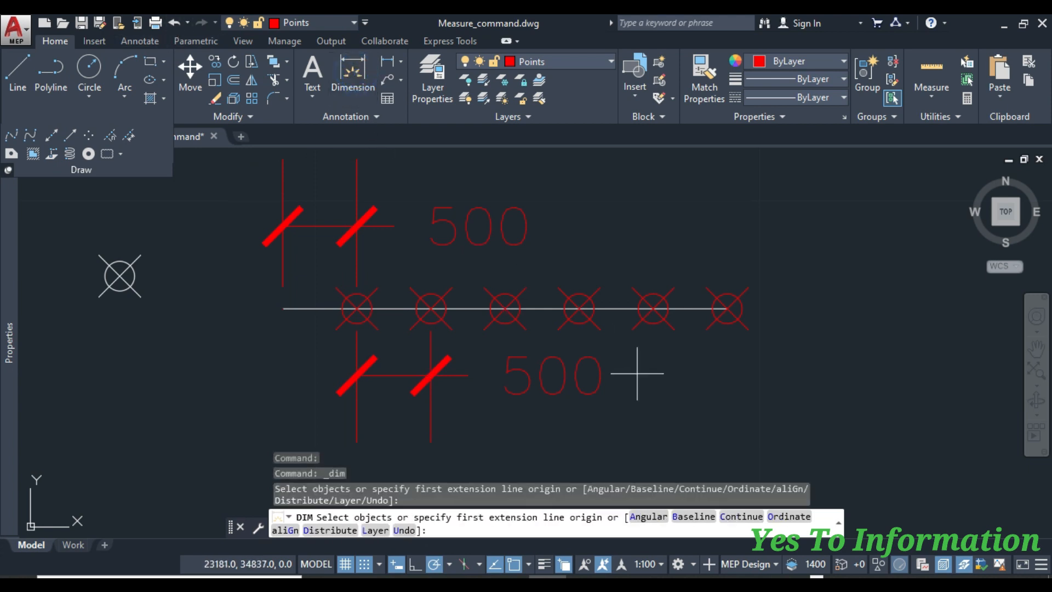
{"action": "left_click", "coordinate": [653, 309]}
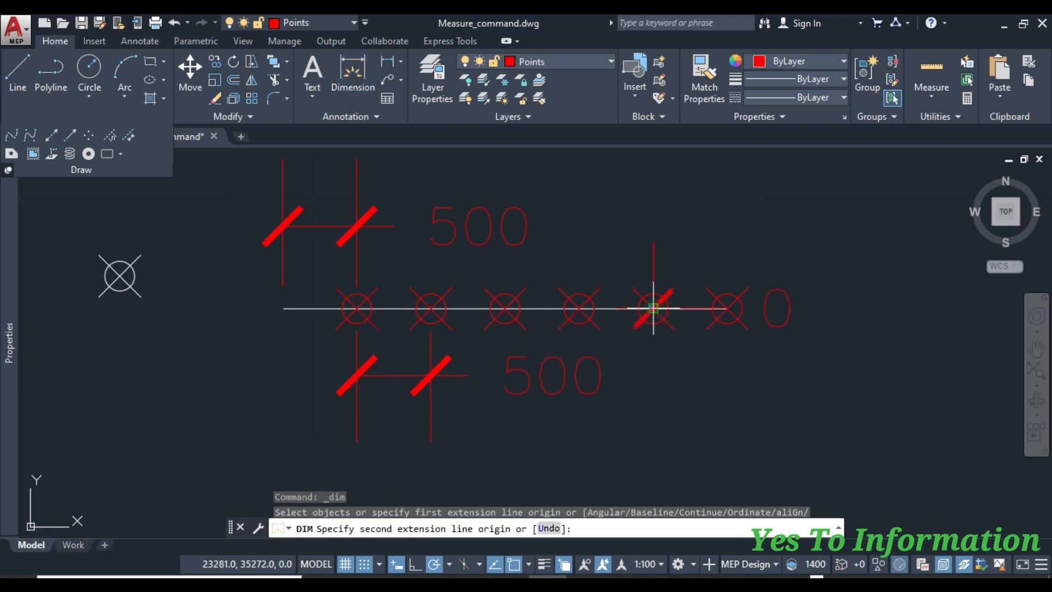
{"action": "left_click", "coordinate": [728, 308]}
{"action": "left_click", "coordinate": [708, 235]}
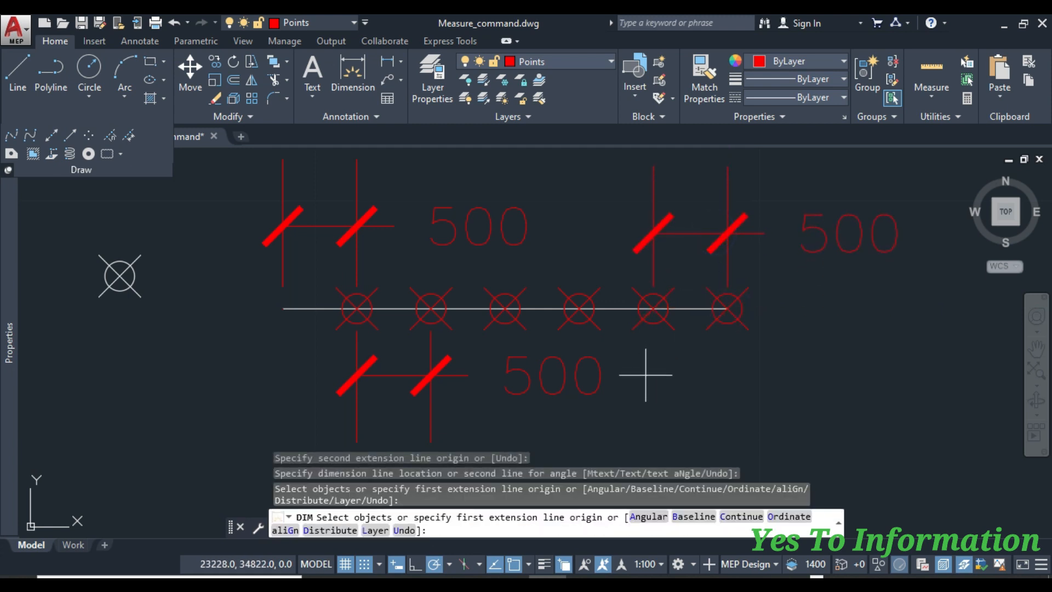
{"action": "scroll", "coordinate": [646, 373], "scroll_direction": "down", "scroll_amount": 2}
{"action": "scroll", "coordinate": [649, 383], "scroll_direction": "up", "scroll_amount": 2}
{"action": "key", "text": "Escape"}
{"action": "key", "text": "Escape"}
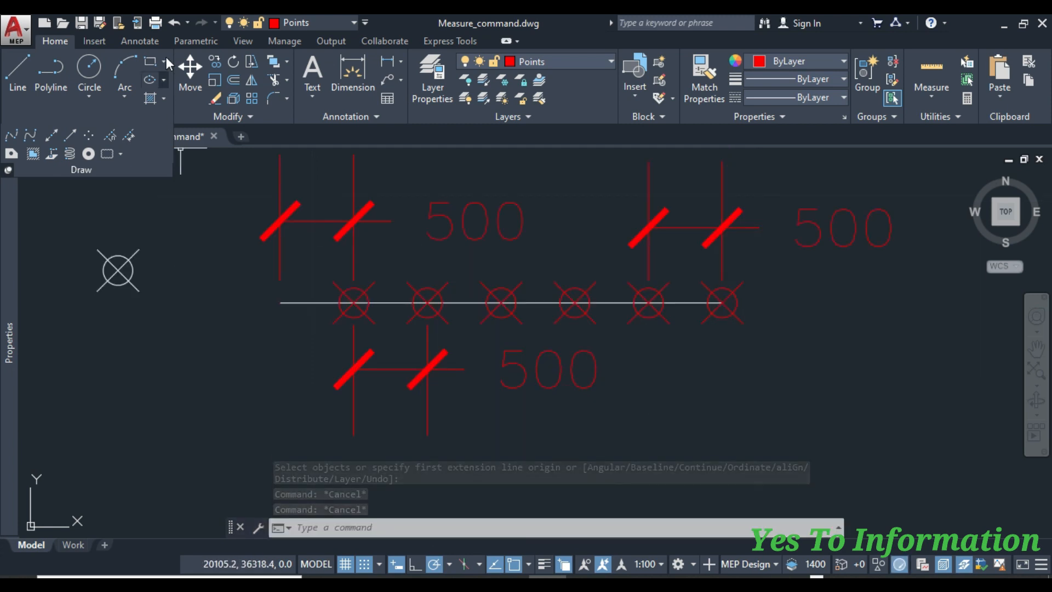
Step: Undo the three spacing dimensions added around the markers
{"action": "left_click", "coordinate": [179, 26]}
{"action": "left_click", "coordinate": [179, 27]}
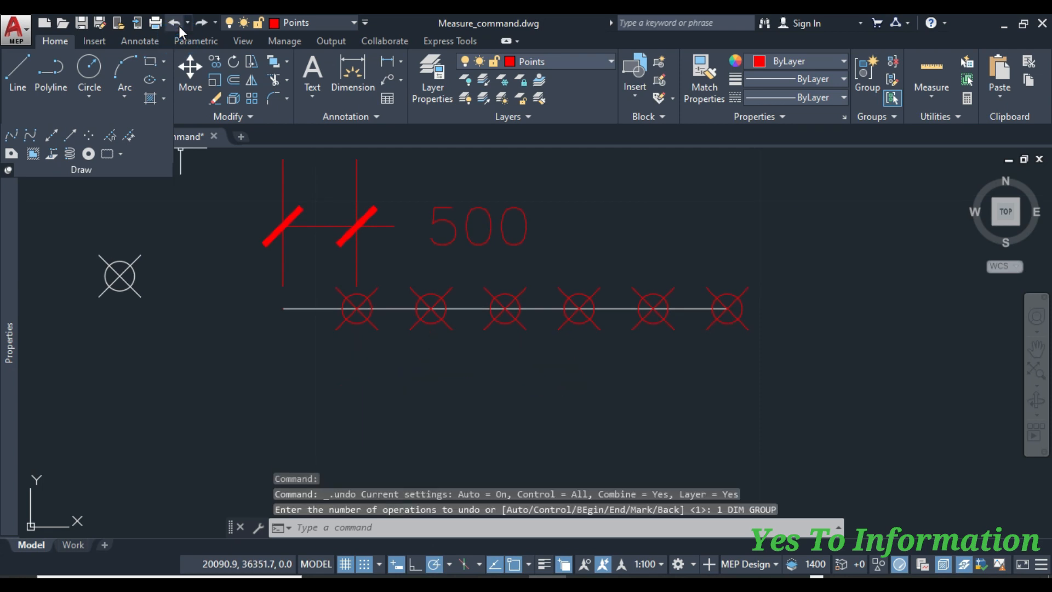
{"action": "left_click", "coordinate": [179, 26]}
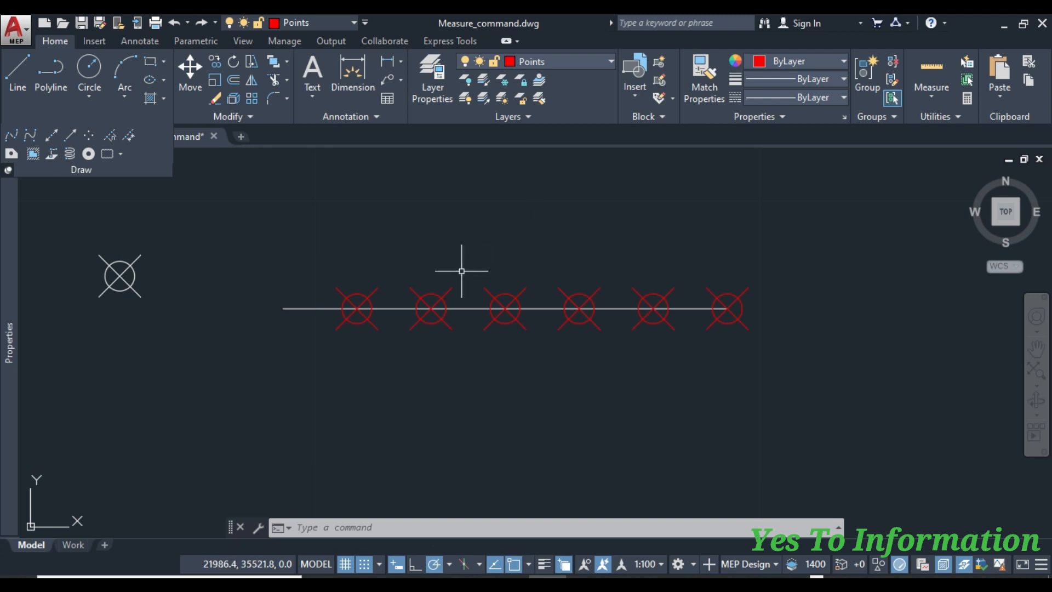
Step: Examine the properties of the second marker on the line to check its layer assignment
{"action": "left_click", "coordinate": [442, 298]}
{"action": "right_click", "coordinate": [442, 298]}
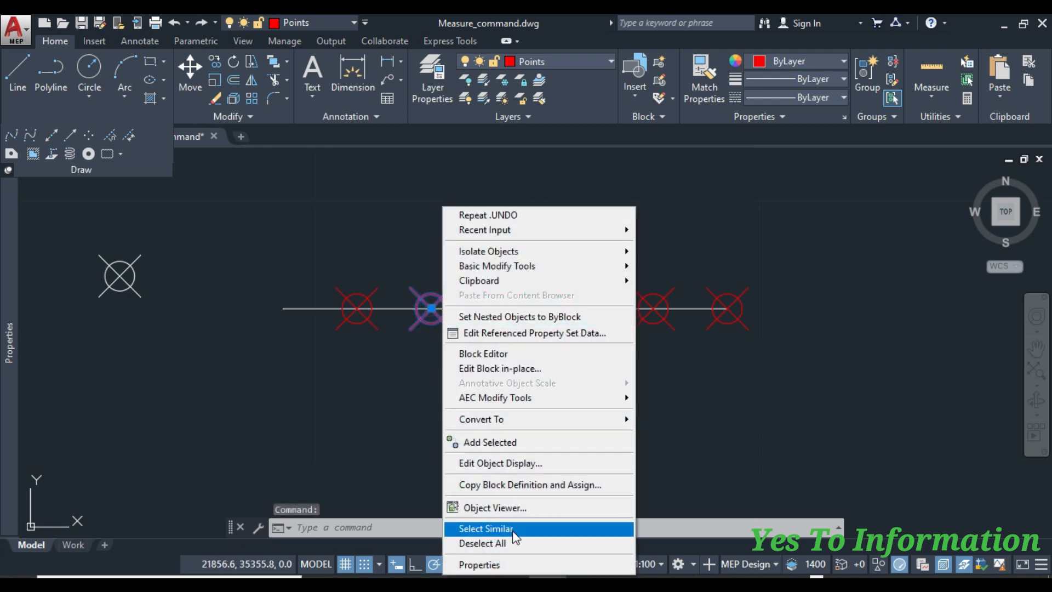
{"action": "left_click", "coordinate": [499, 563]}
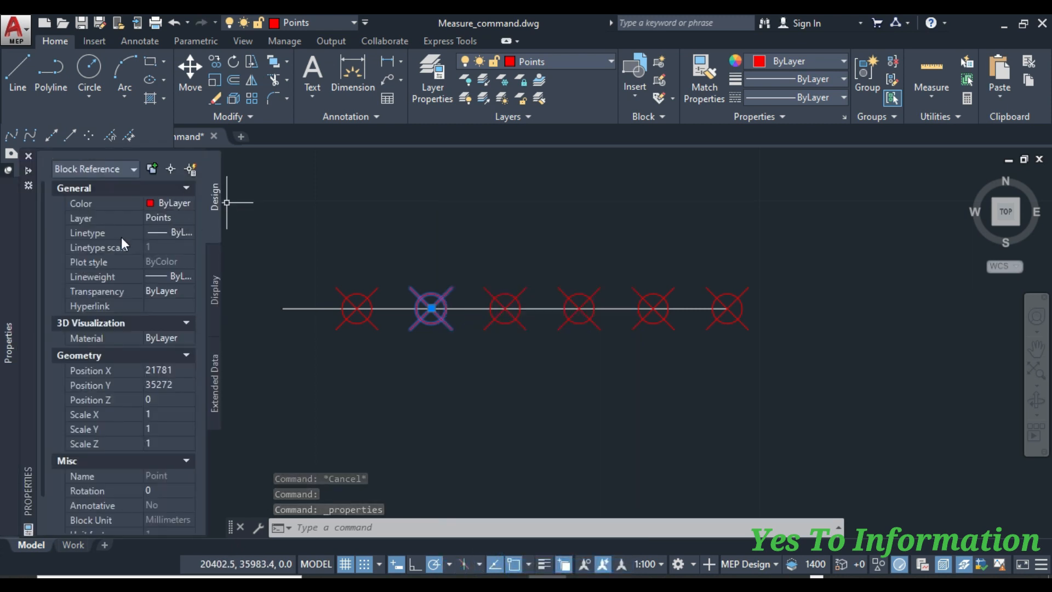
{"action": "mouse_move", "coordinate": [11, 221]}
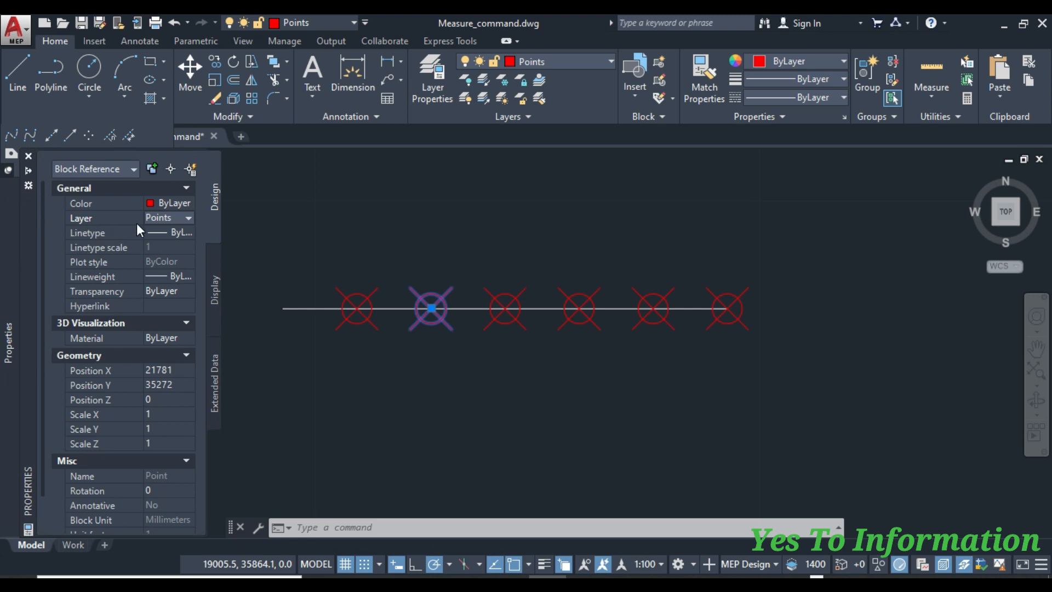
{"action": "left_click", "coordinate": [186, 221]}
{"action": "left_click", "coordinate": [186, 221]}
Step: Examine the layer assignment of the original Point block beside the line in its properties
{"action": "right_click", "coordinate": [133, 277]}
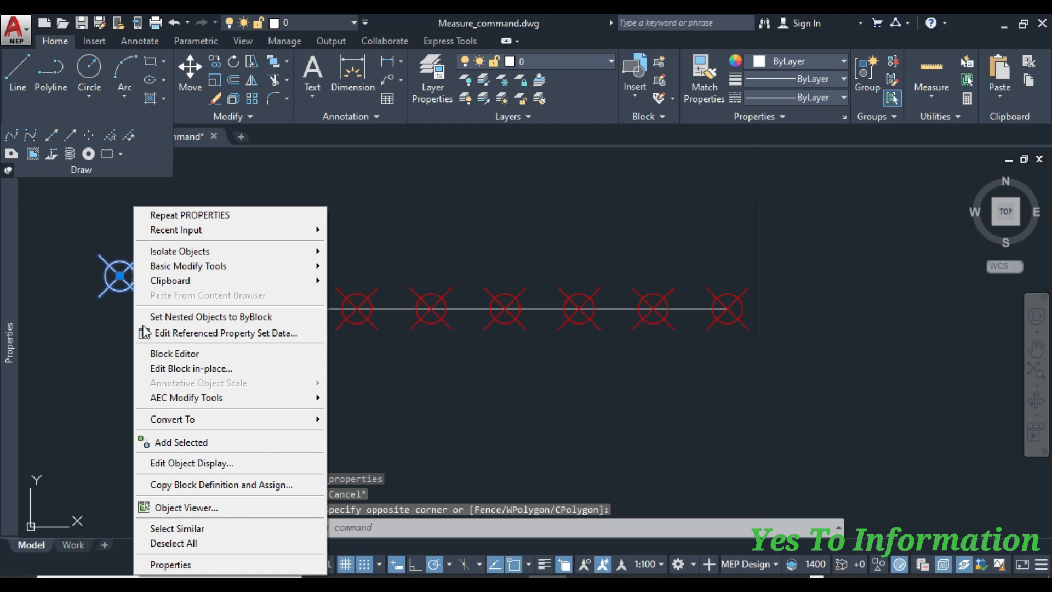
{"action": "left_click", "coordinate": [159, 565]}
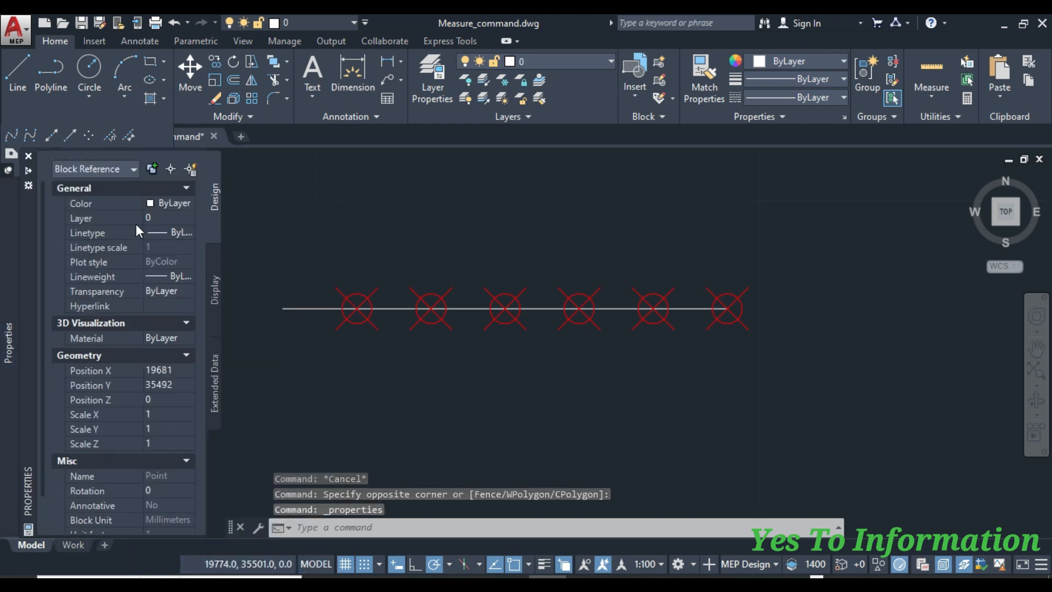
{"action": "left_click", "coordinate": [162, 219]}
{"action": "left_click", "coordinate": [28, 155]}
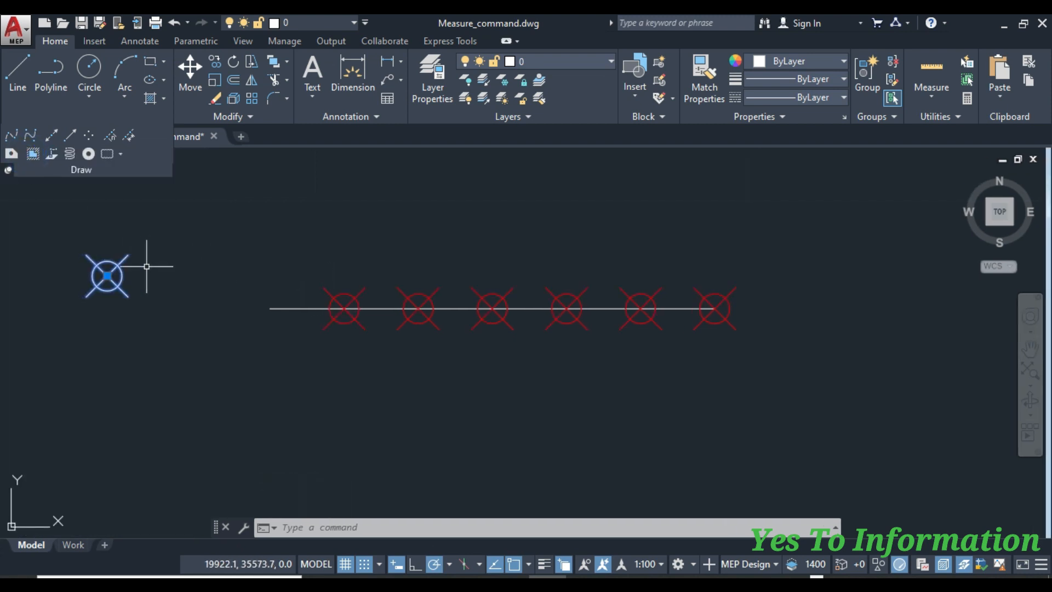
Step: Check the layer assignment of the first marker on the line in its properties and review the drawing's layer list
{"action": "key", "text": "Escape"}
{"action": "key", "text": "Escape"}
{"action": "left_click", "coordinate": [344, 307]}
{"action": "right_click", "coordinate": [345, 306]}
{"action": "left_click", "coordinate": [393, 560]}
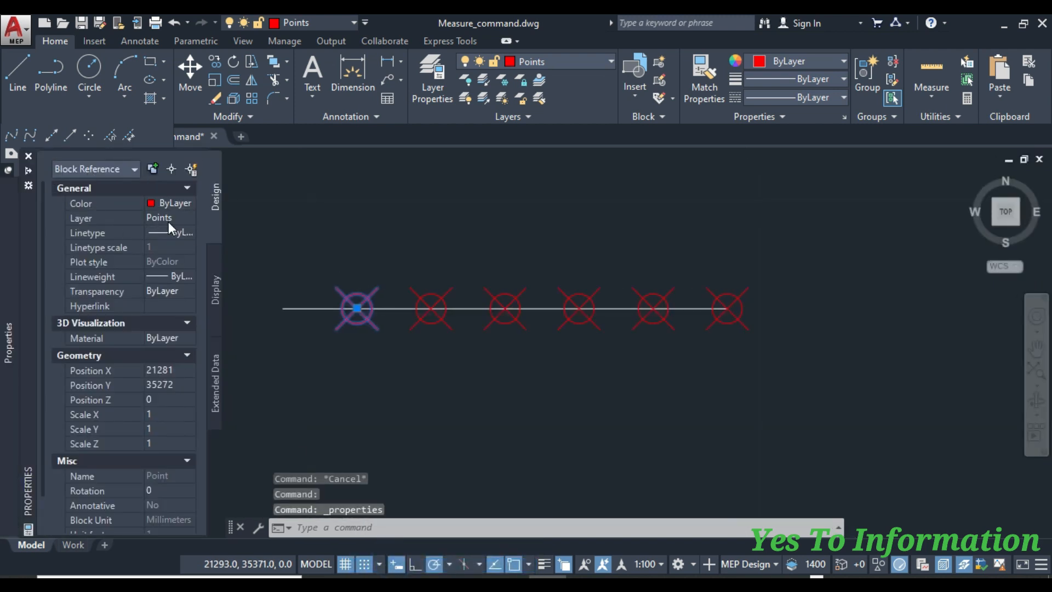
{"action": "left_click", "coordinate": [29, 156]}
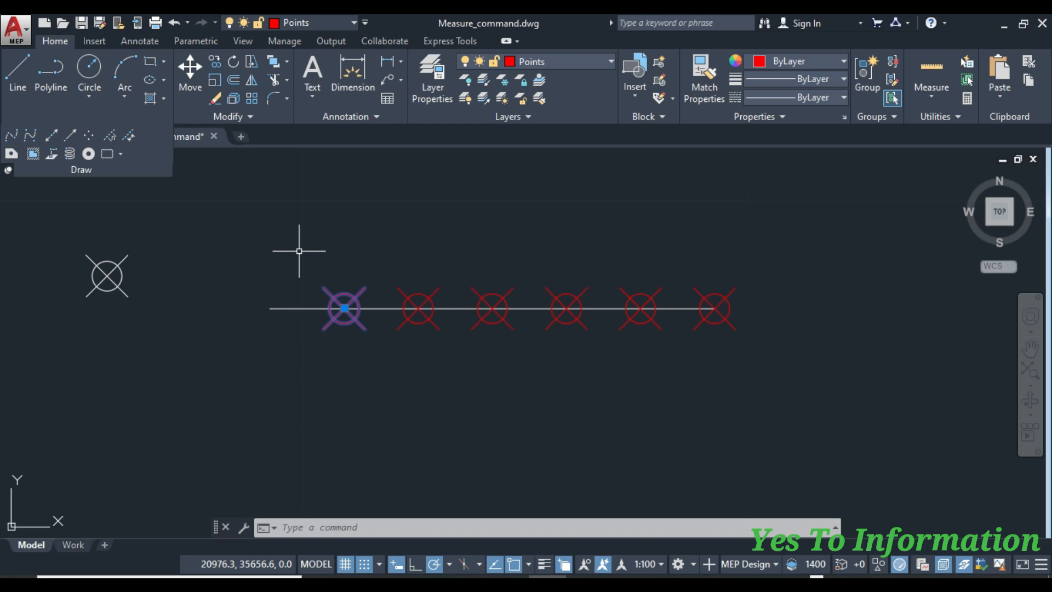
{"action": "key", "text": "Escape"}
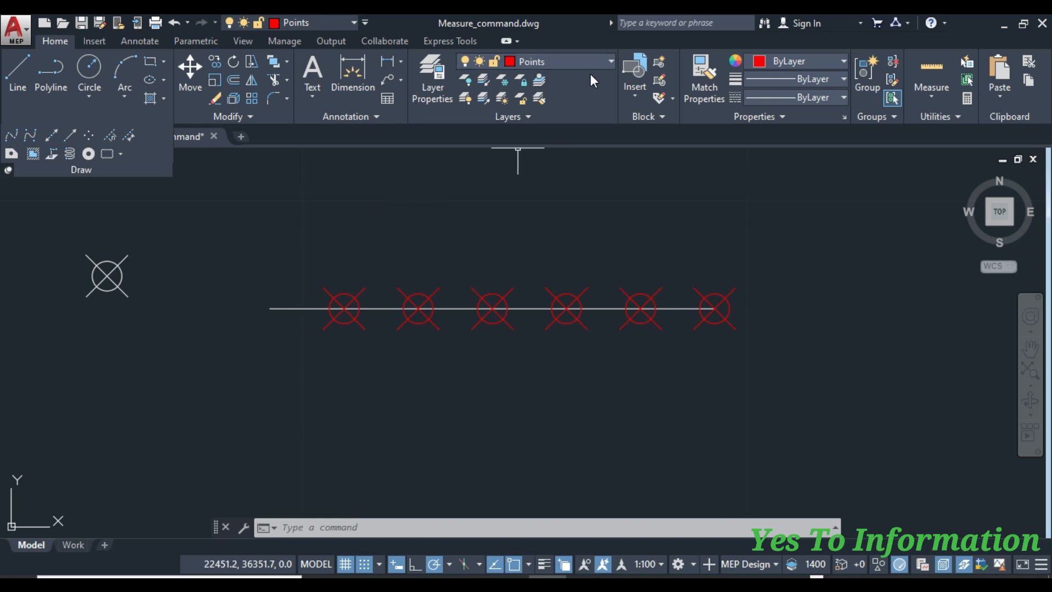
{"action": "left_click", "coordinate": [608, 62]}
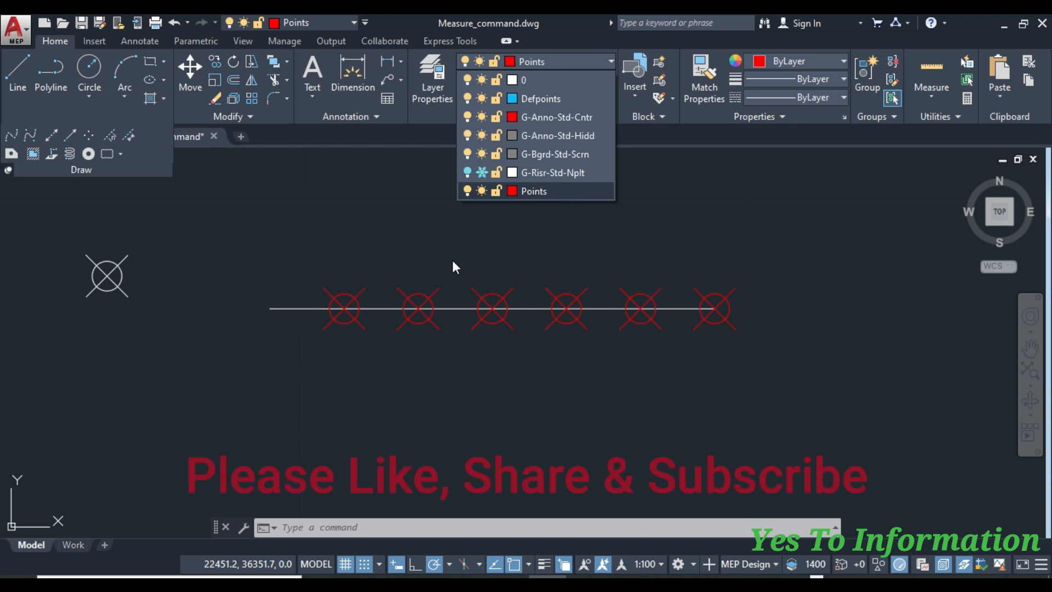
{"action": "left_click", "coordinate": [510, 240]}
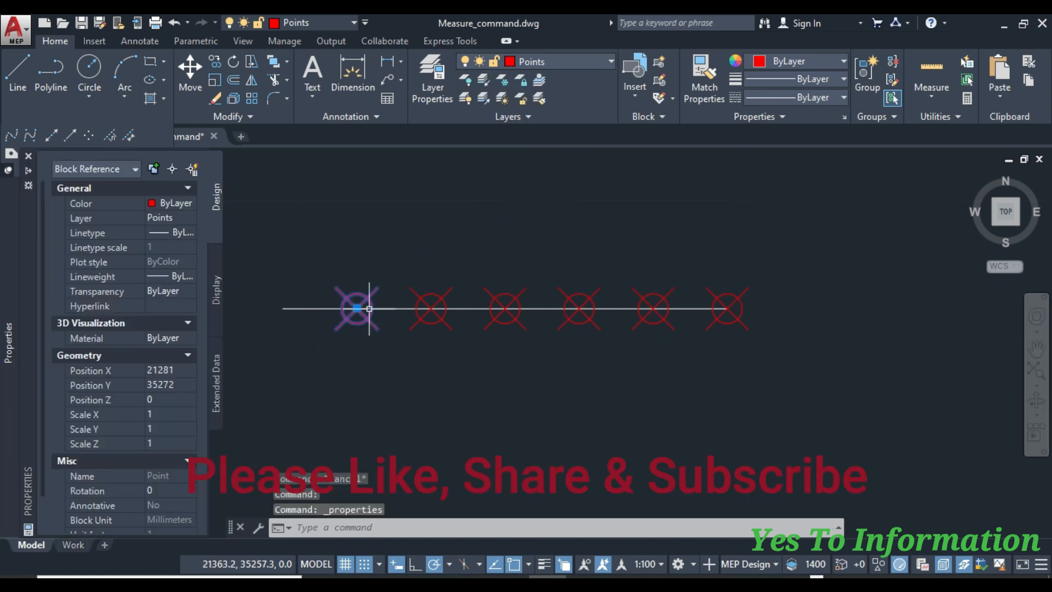